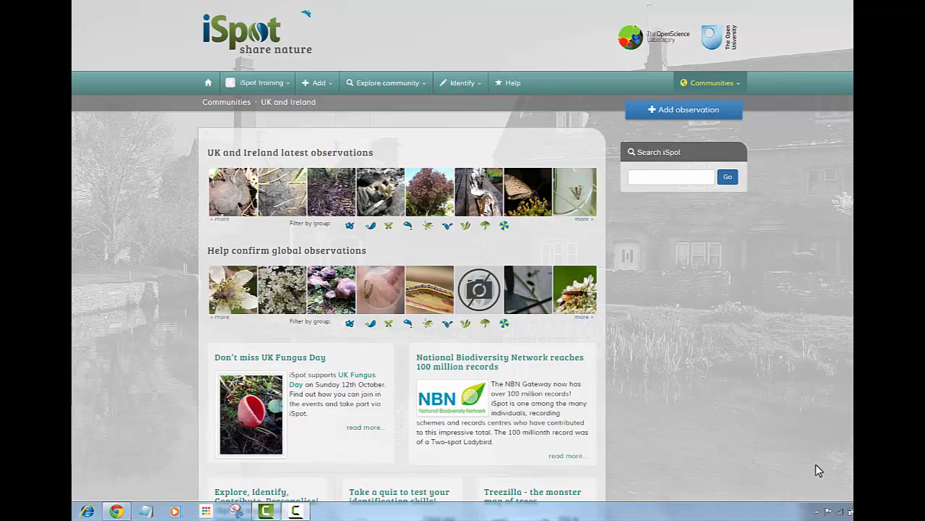
- Start a new project titled "Studland Heath wildlife" with the purpose "Wildlife observations for the Studland Heath area"
click(331, 84)
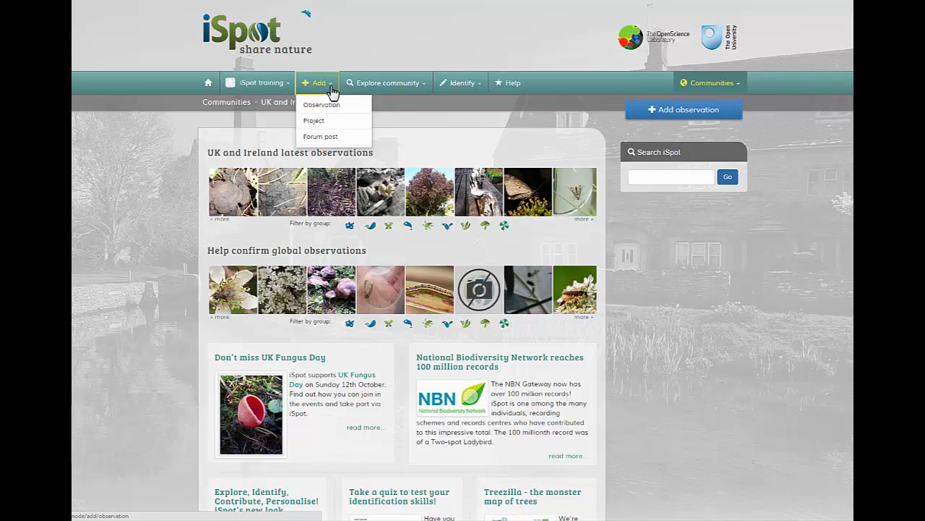
click(324, 127)
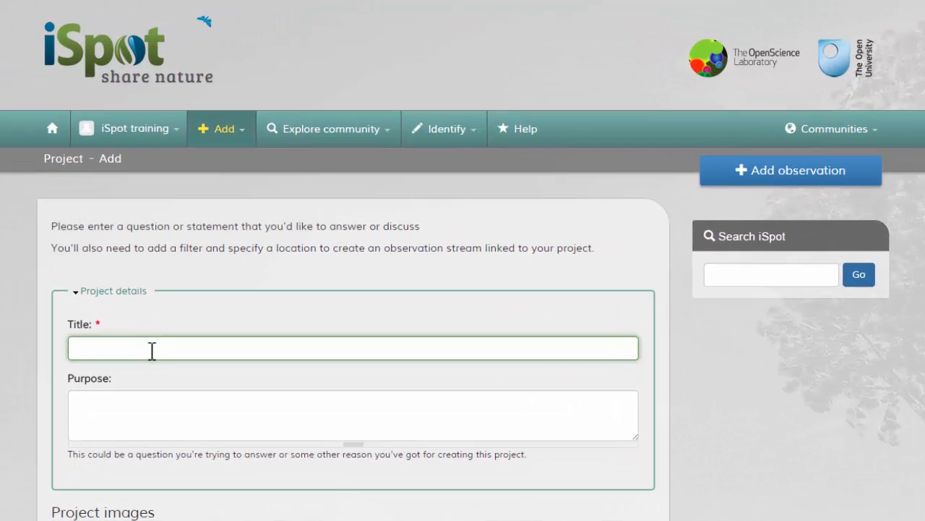
click(153, 349)
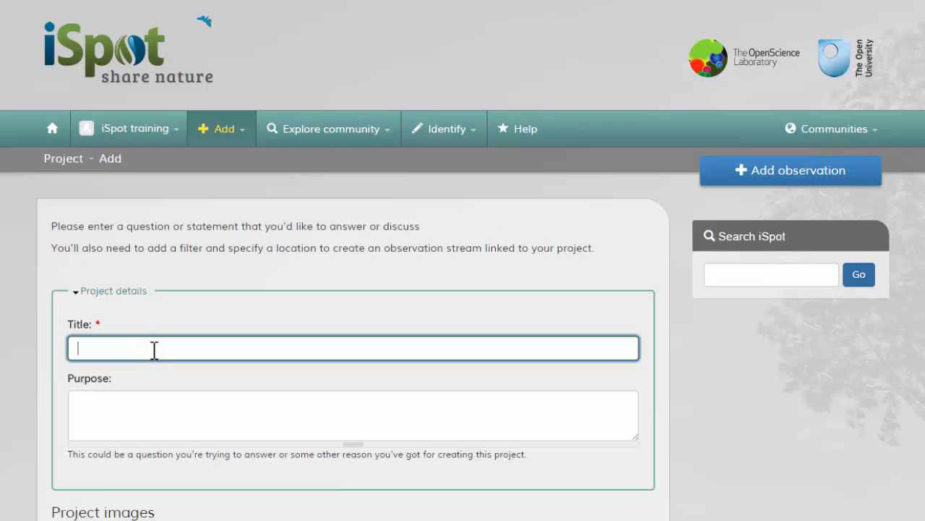
text(Studland Heath wildlife)
click(123, 403)
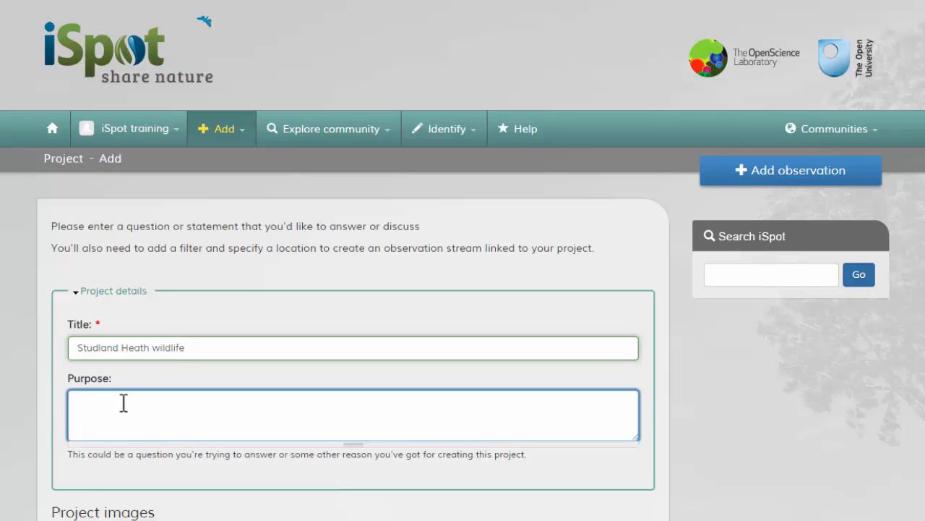
text(Wildlife)
text(observations for the Studland Heath area)
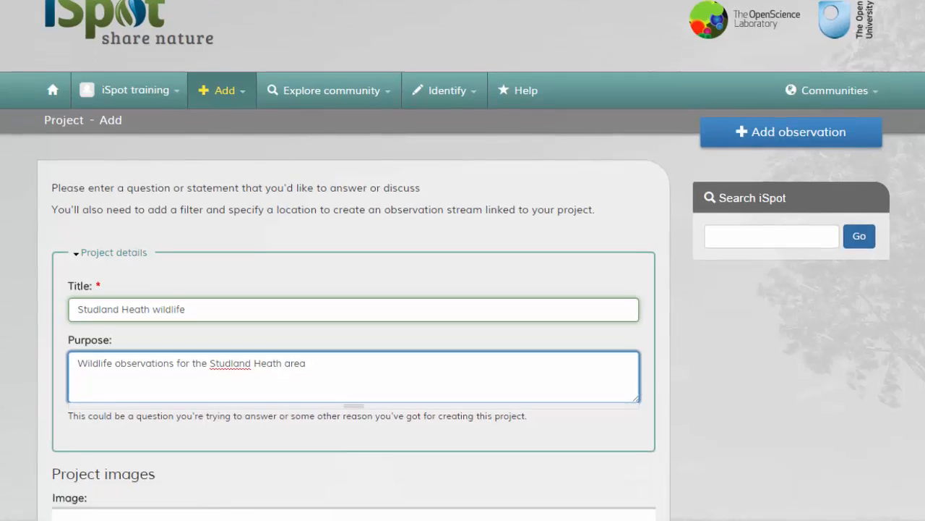
- Draw a rectangular area enclosing the United Kingdom and Ireland on the project location map
scroll(30, 392, down, 5)
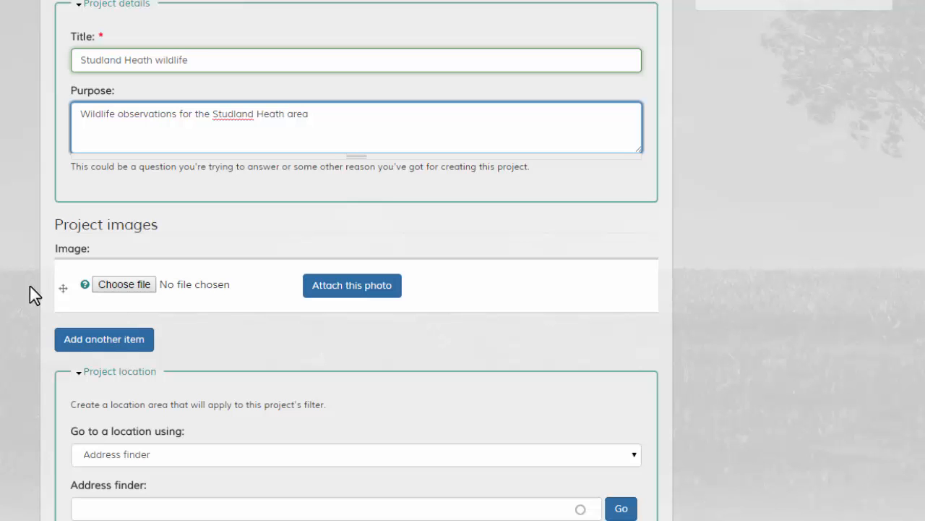
scroll(31, 286, down, 5)
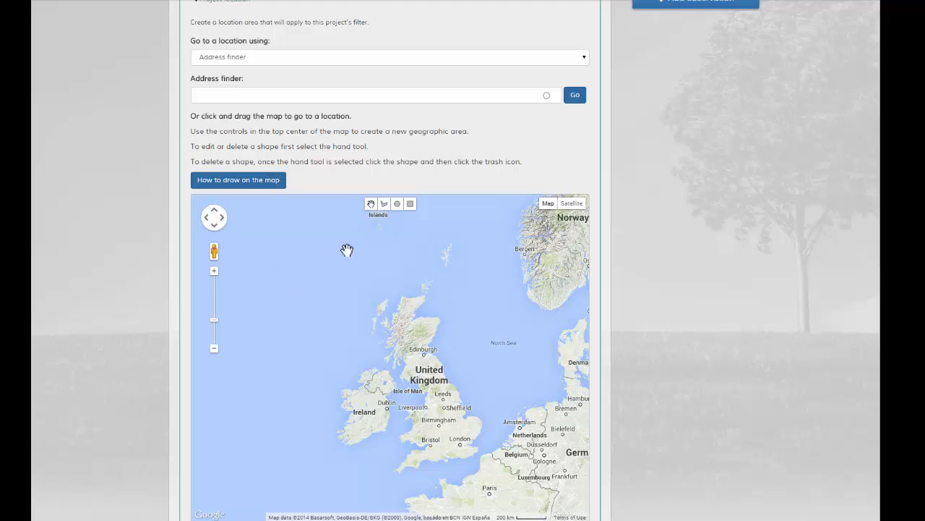
click(410, 205)
click(301, 237)
drag(301, 237, 520, 489)
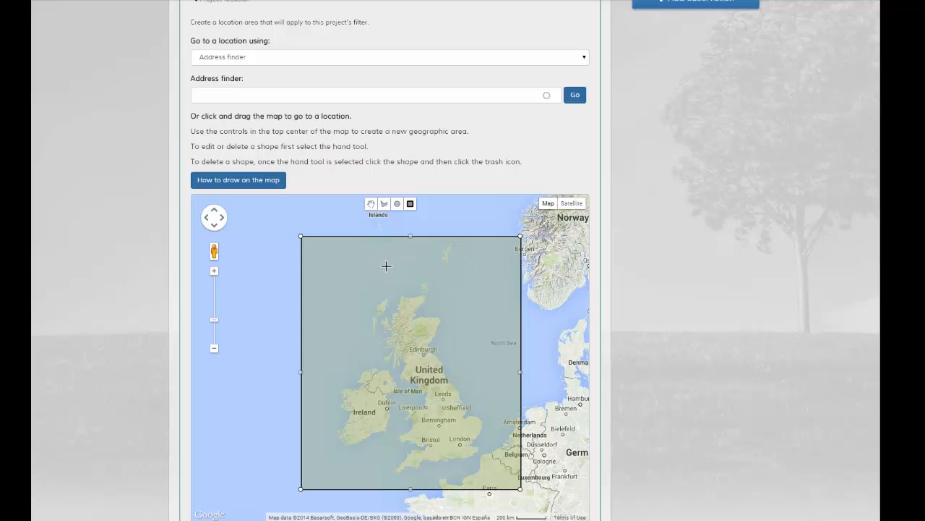
- Delete the rectangle drawn around the United Kingdom and Ireland from the location map
click(371, 204)
click(448, 337)
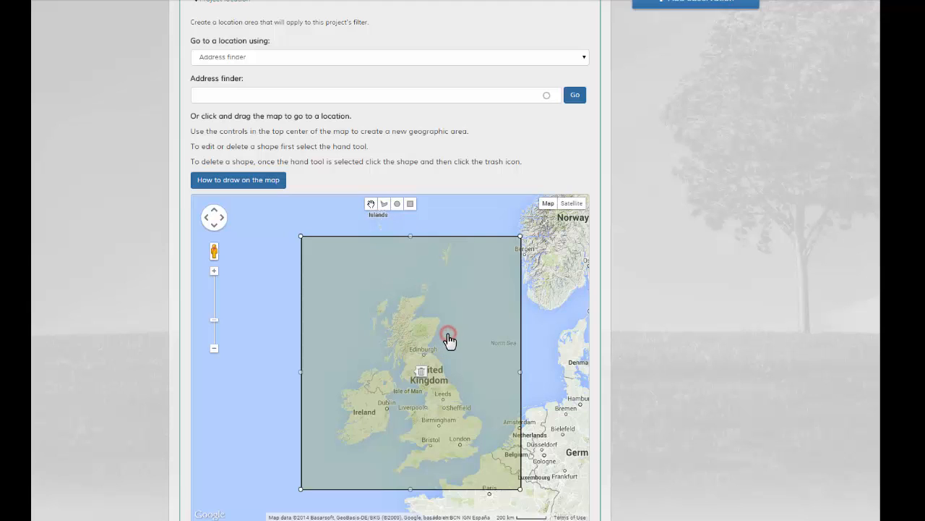
click(422, 376)
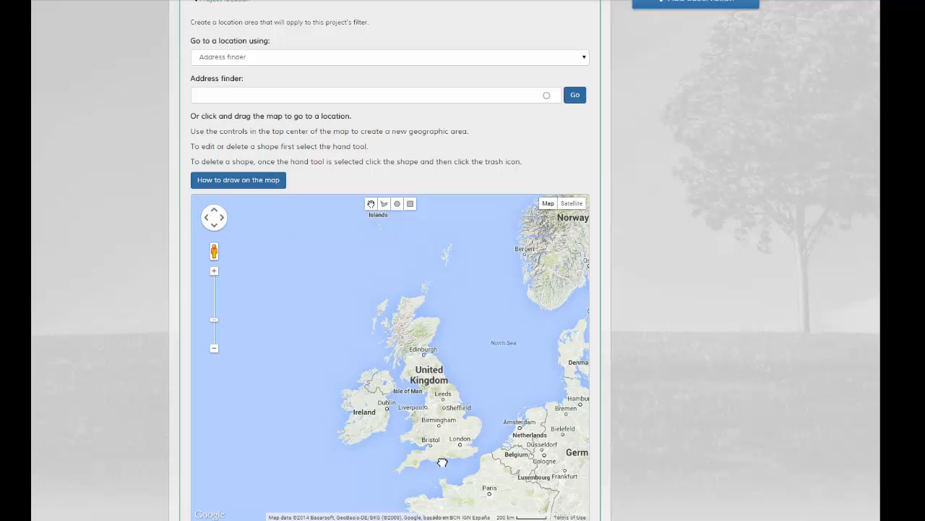
- Show the Studland Heath peninsula south of Bournemouth on the location map in satellite imagery
drag(441, 461, 424, 414)
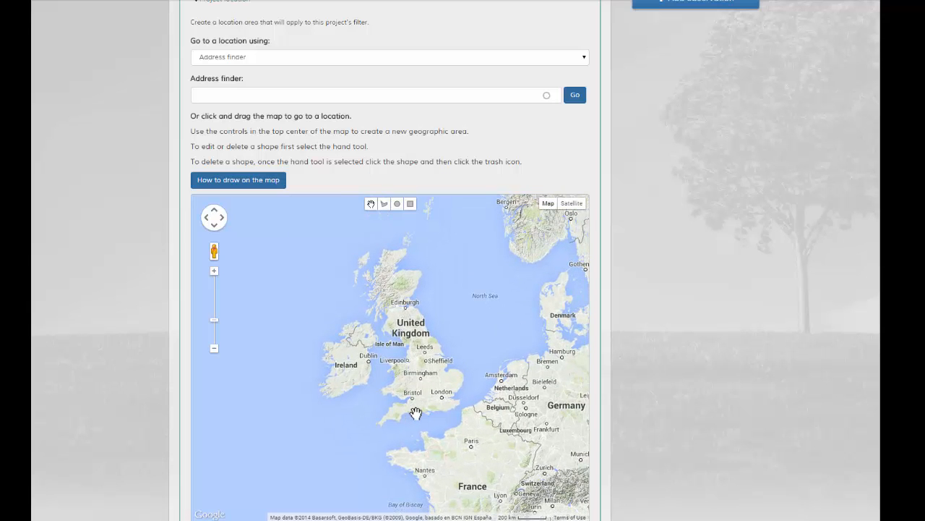
click(211, 273)
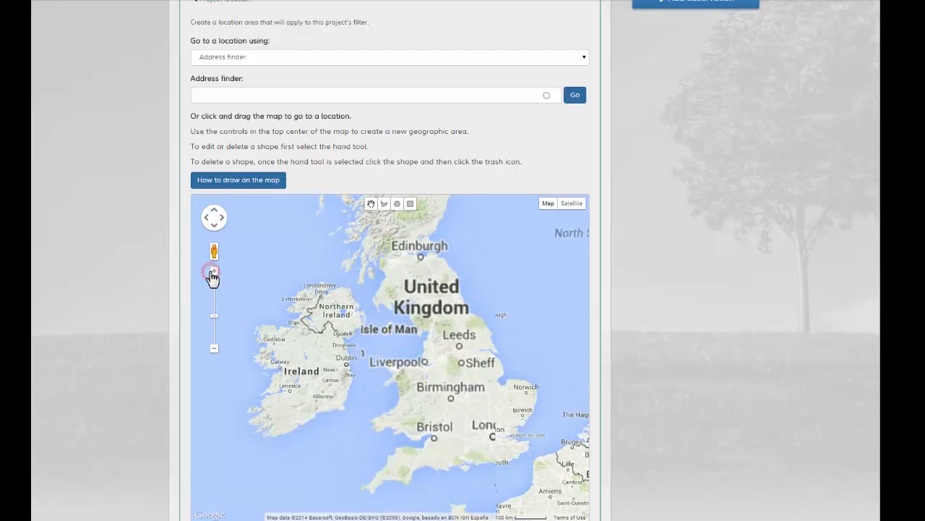
scroll(448, 466, up, 1)
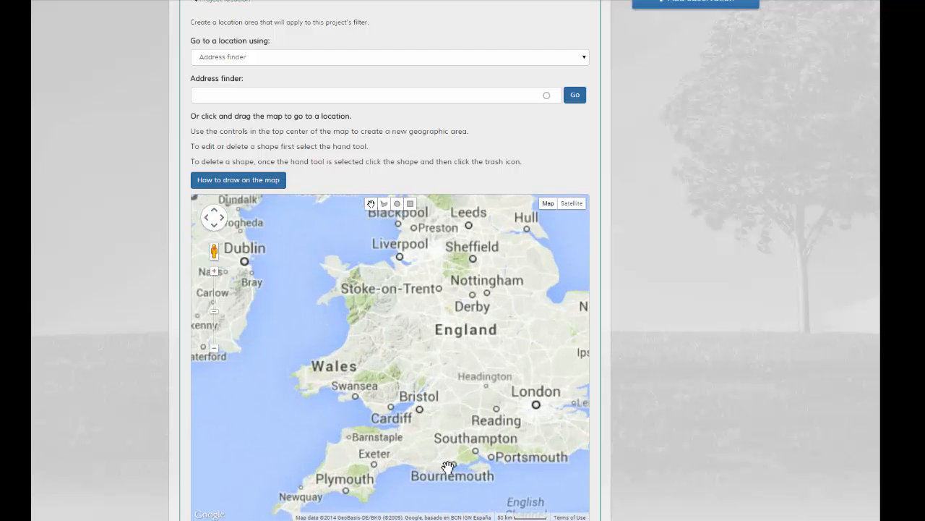
scroll(441, 466, up, 1)
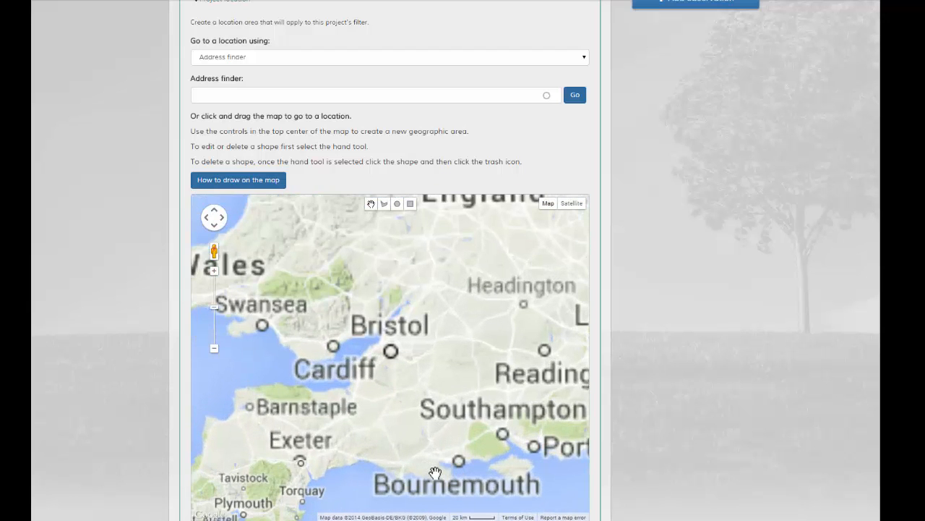
scroll(434, 473, up, 1)
drag(443, 475, 464, 412)
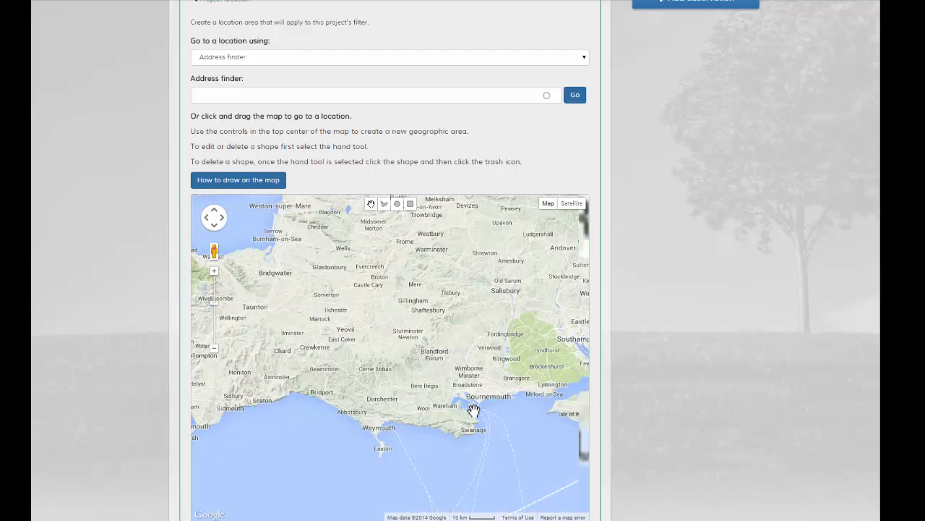
scroll(472, 409, up, 1)
scroll(473, 425, up, 4)
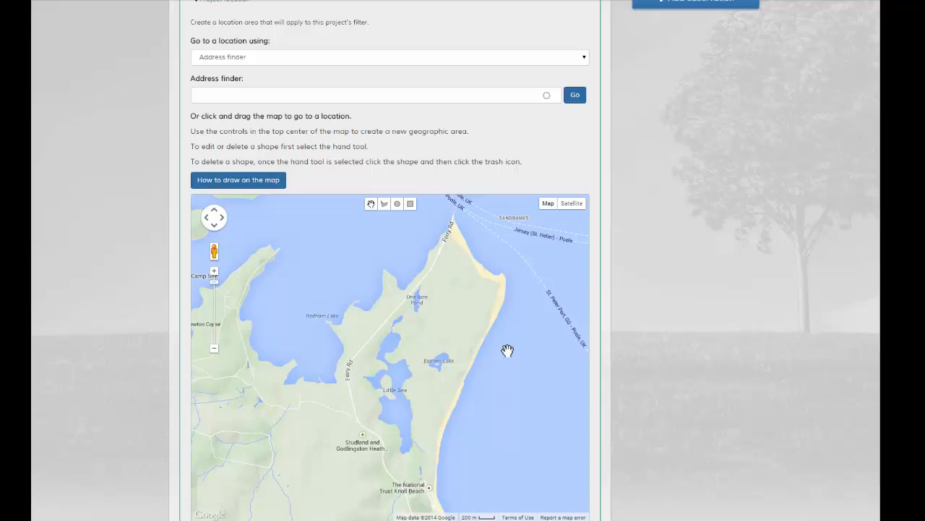
click(572, 208)
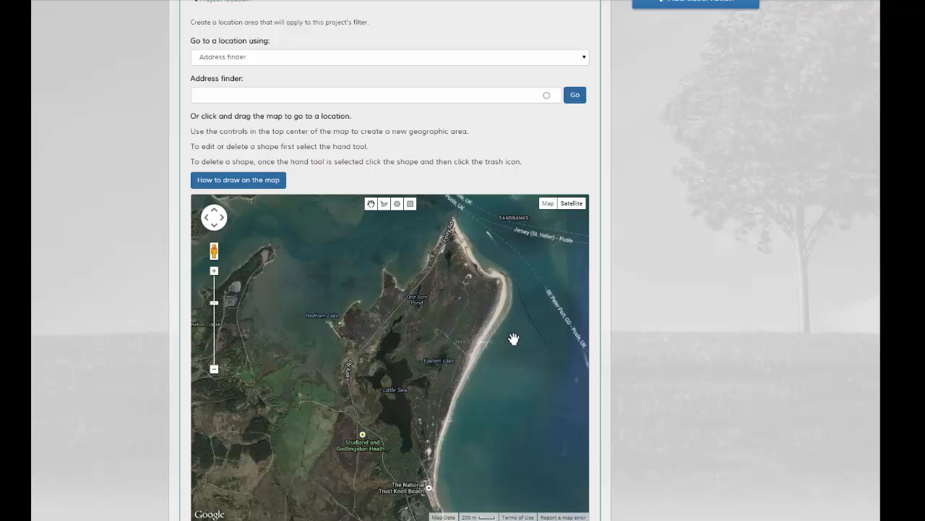
scroll(514, 337, down, 2)
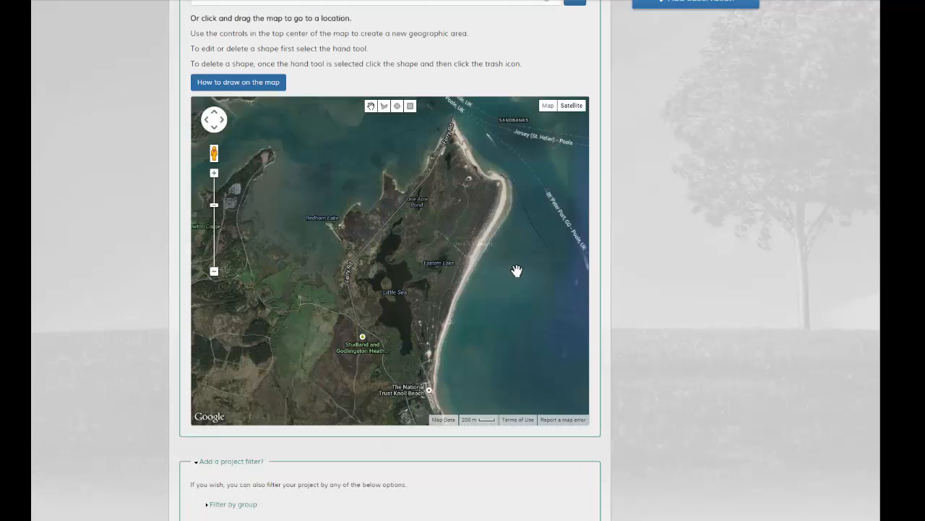
- Outline the Studland Heath peninsula with a closed polygon that follows the beach, Knoll Beach, the heath's inland edge and the harbour shore
click(384, 107)
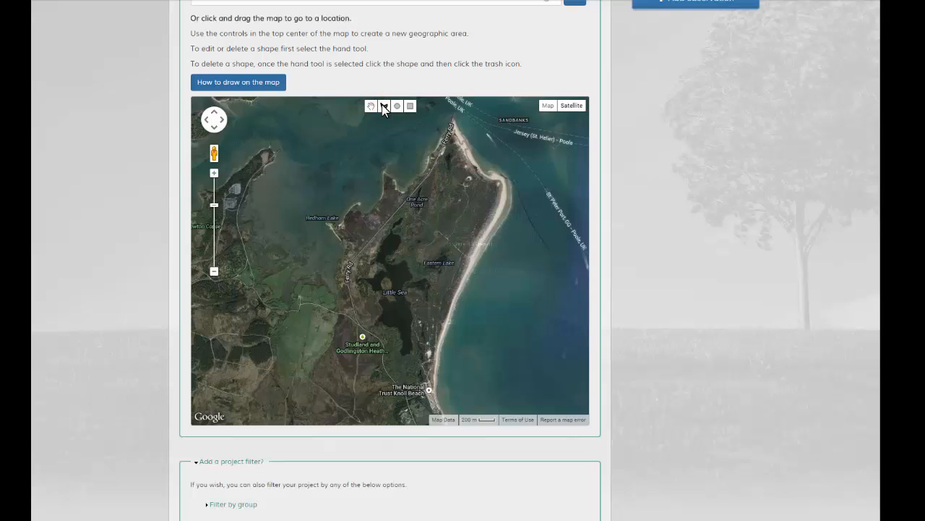
click(454, 115)
click(471, 144)
click(483, 169)
click(499, 170)
click(510, 193)
click(501, 222)
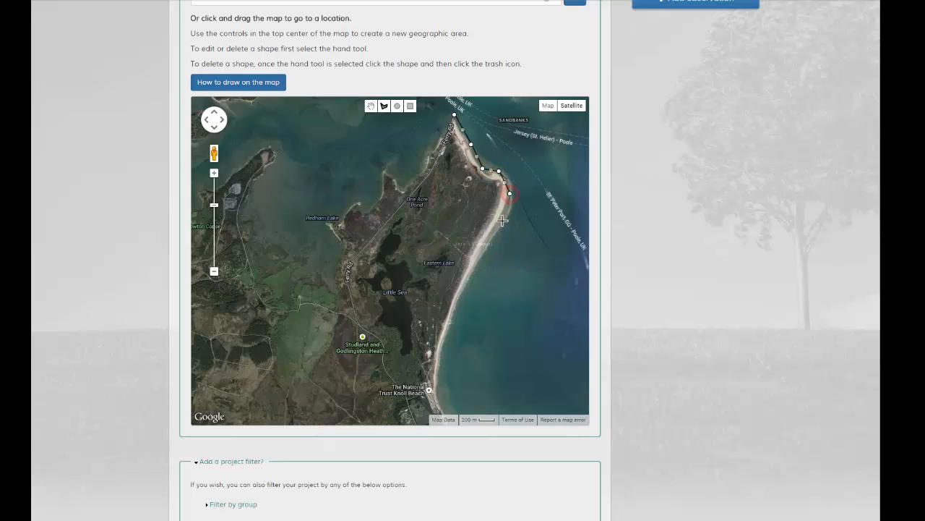
click(477, 255)
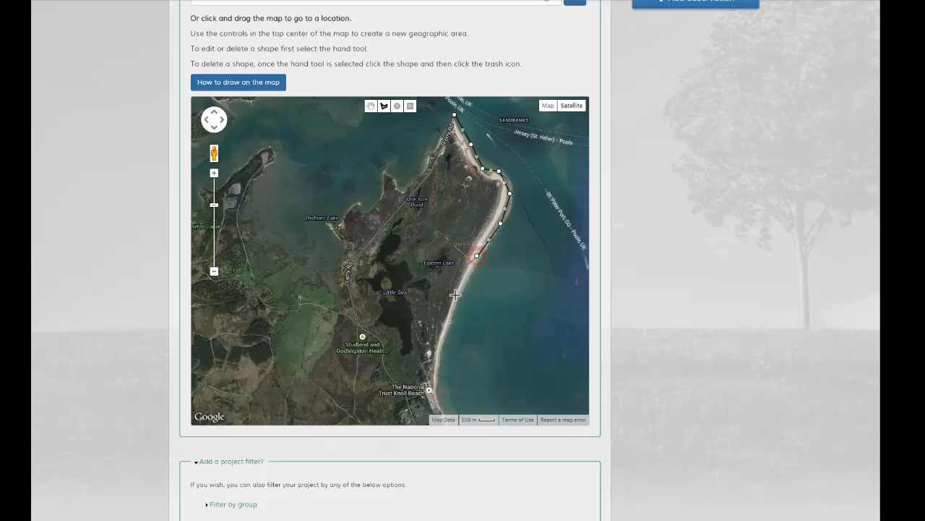
click(454, 299)
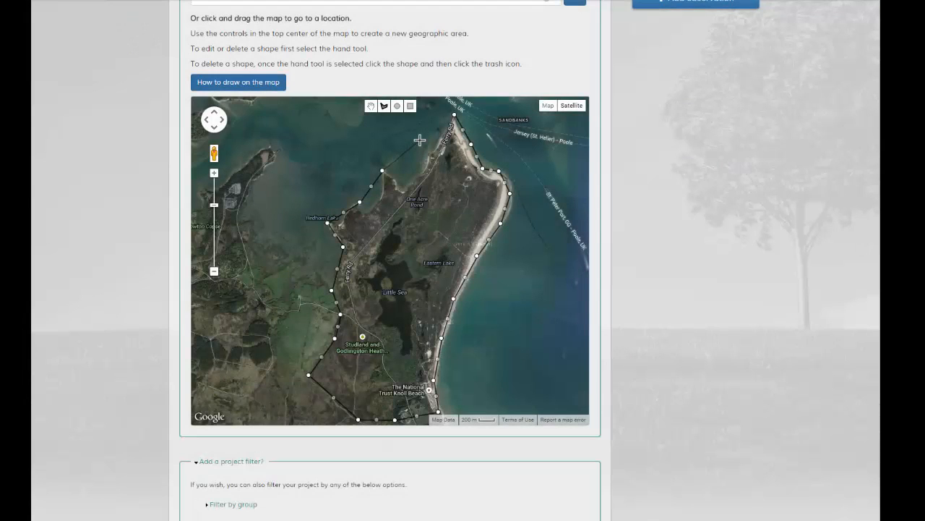
double_click(420, 140)
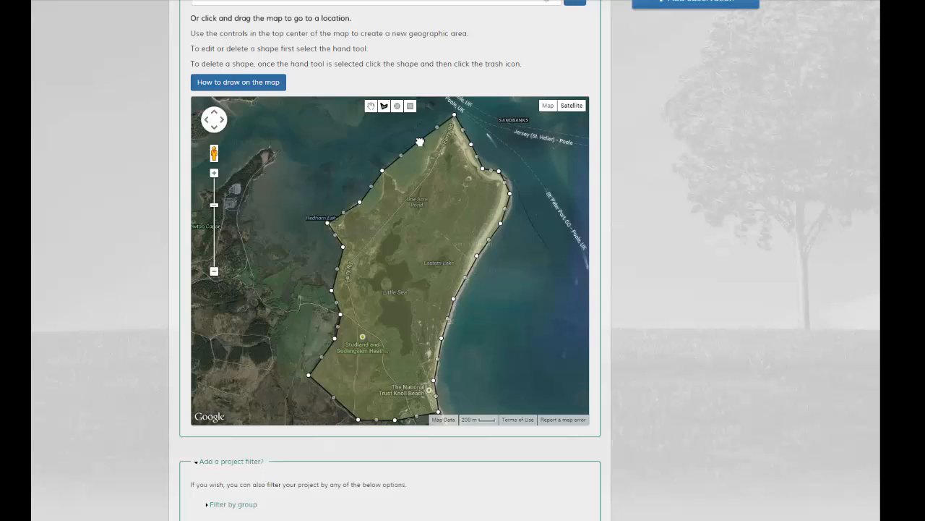
- Reshape the polygon's northwestern edge by pulling its points inland to follow the harbour shoreline more closely
click(370, 106)
drag(418, 146, 427, 172)
drag(404, 174, 405, 198)
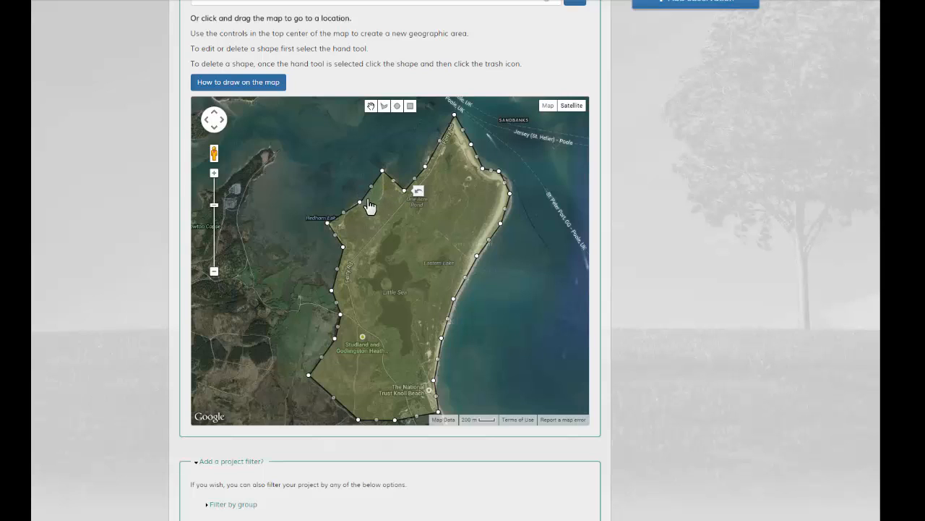
drag(371, 186, 378, 206)
click(391, 209)
click(371, 108)
- Try filtering the project by the groups Plants and Fungi and Lichens, and clear that group selection
scroll(153, 313, down, 5)
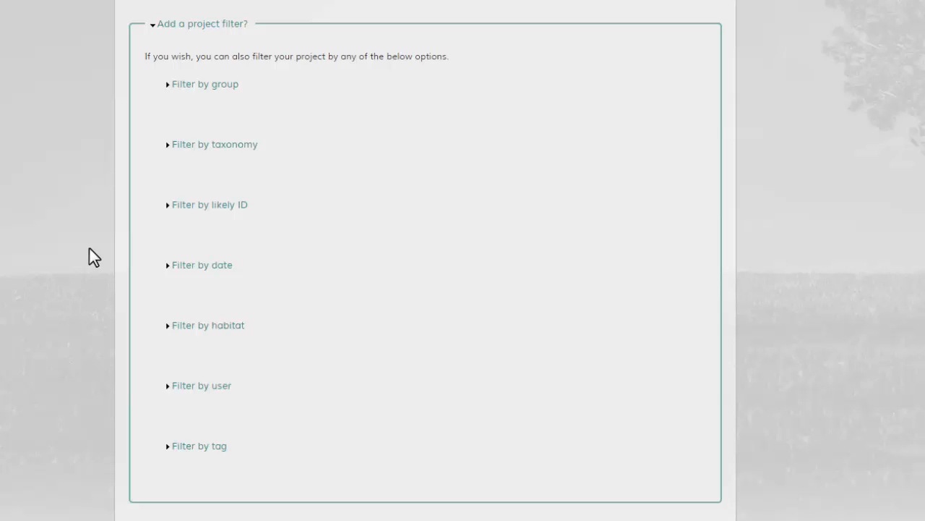
click(207, 85)
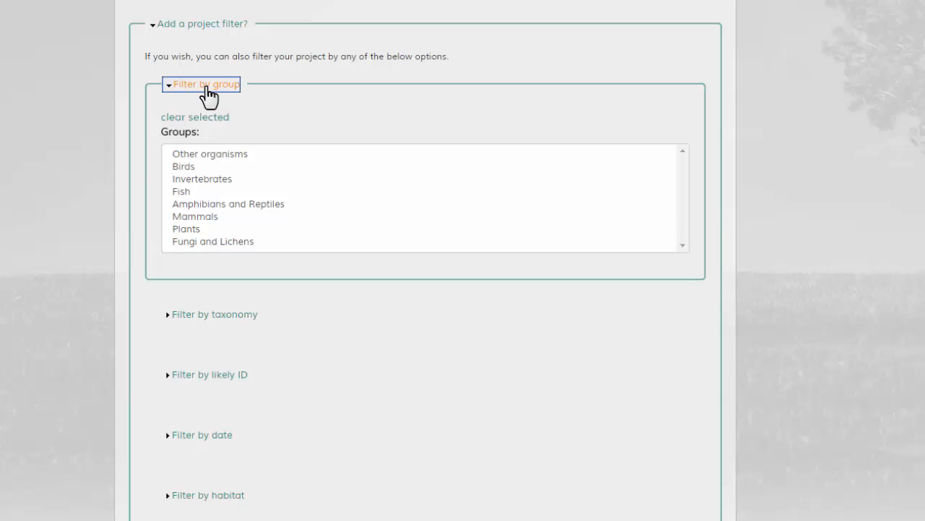
click(195, 228)
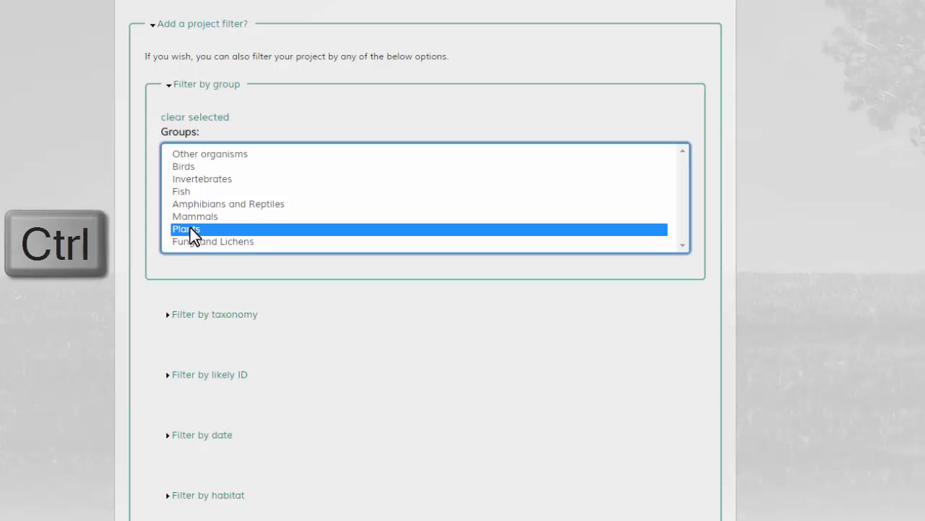
ctrl+click(191, 241)
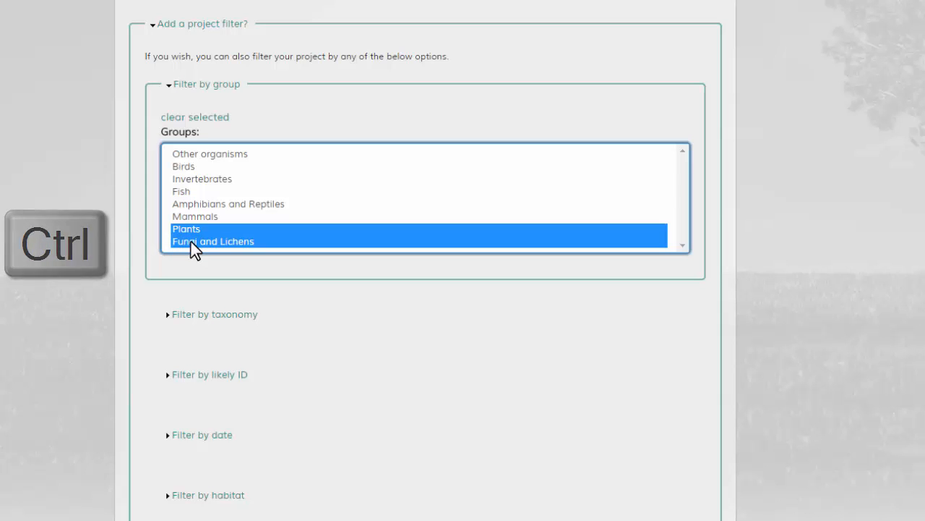
click(197, 117)
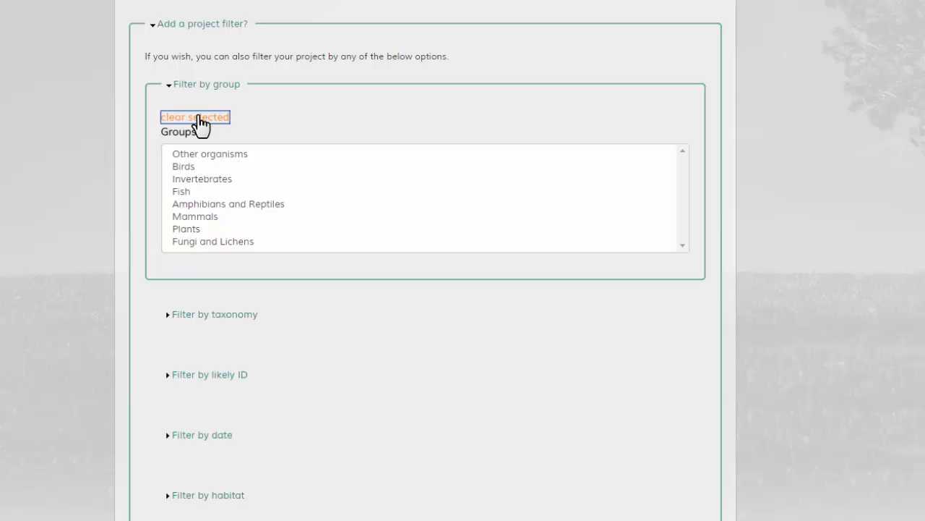
- Try a taxonomy filter with the scientific name Pieridae and its recommended name, and empty the scientific name again
click(217, 316)
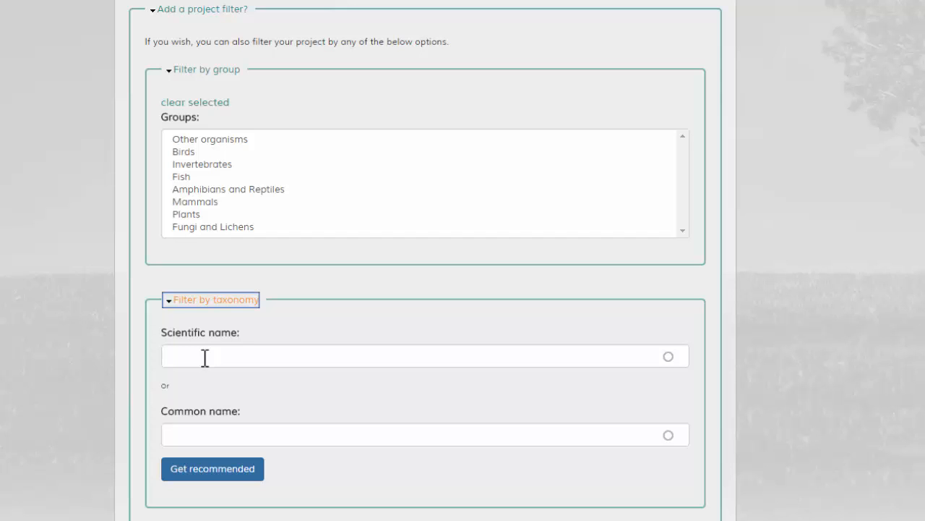
click(205, 357)
text(Pierid)
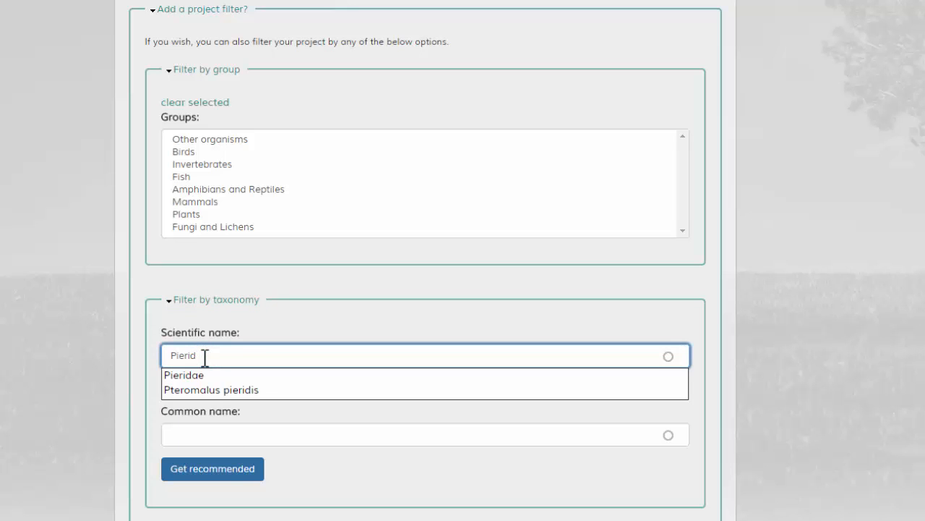
click(194, 375)
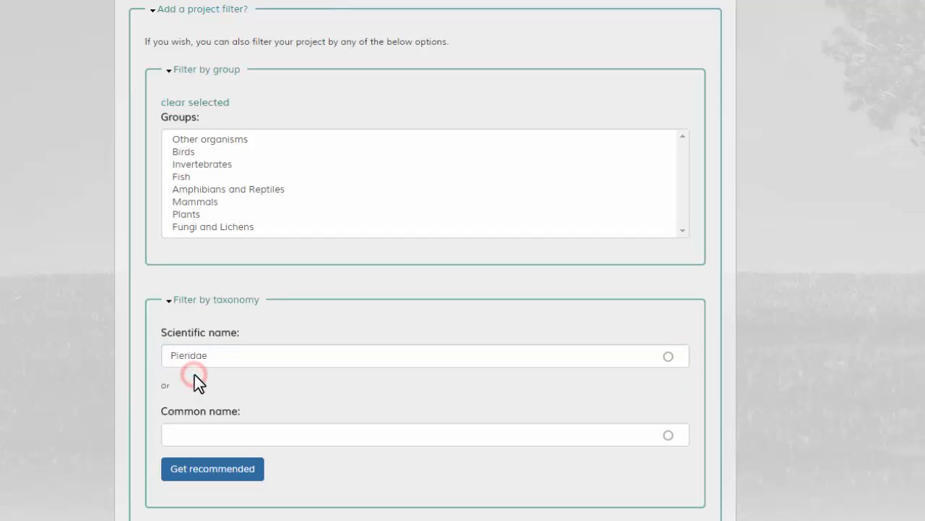
click(200, 474)
drag(236, 353, 139, 353)
key(BackSpace)
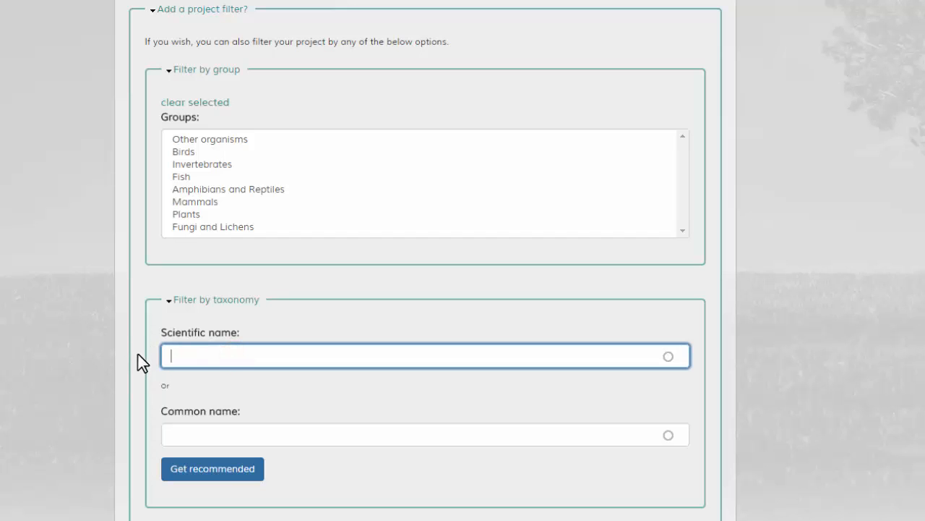
- Open the project's likely ID and date filters to view their options
scroll(110, 356, down, 3)
click(194, 177)
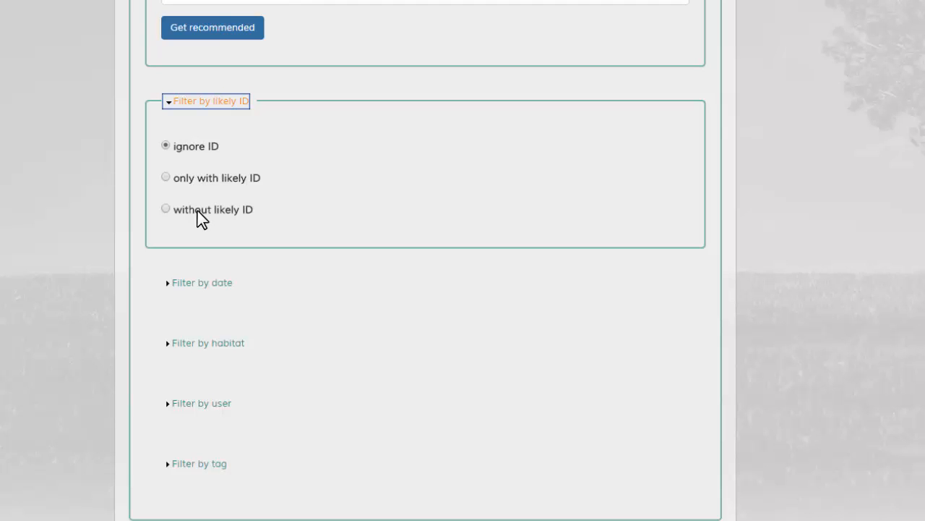
click(190, 282)
scroll(192, 288, down, 1)
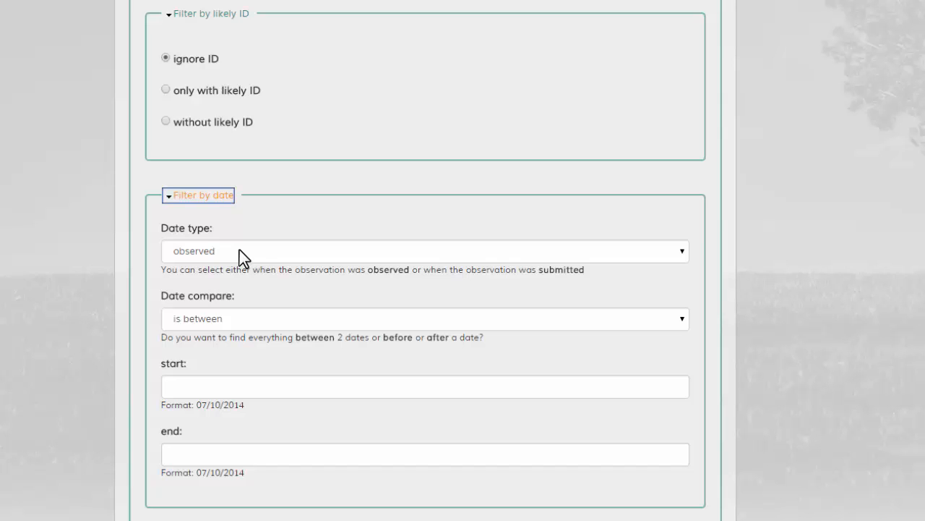
- Set the date filter's date type to submitted
click(682, 252)
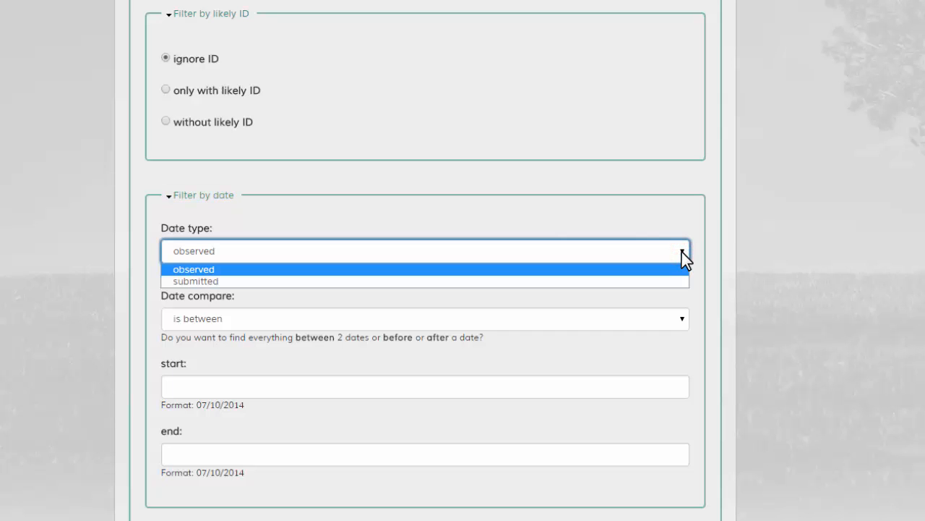
click(661, 280)
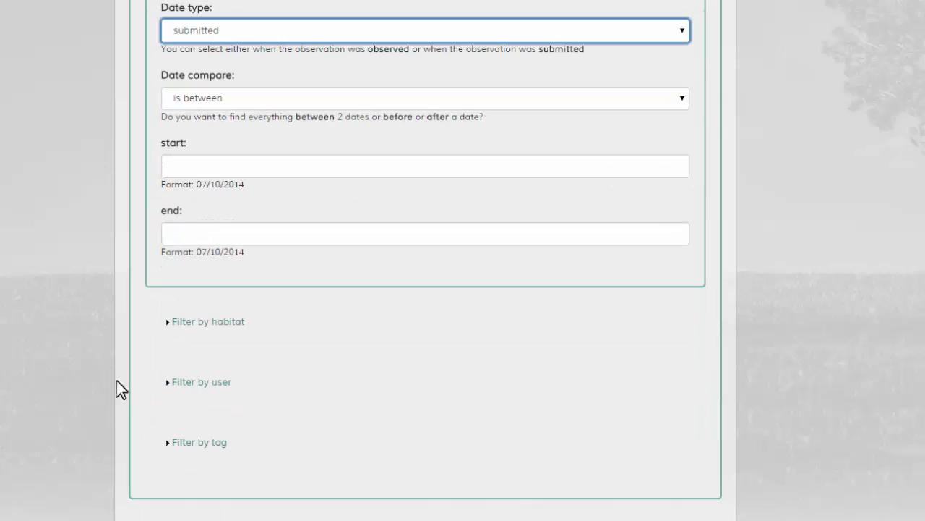
- Try filtering the project by the habitats Farmland and Freshwater, and clear that habitat selection
click(216, 326)
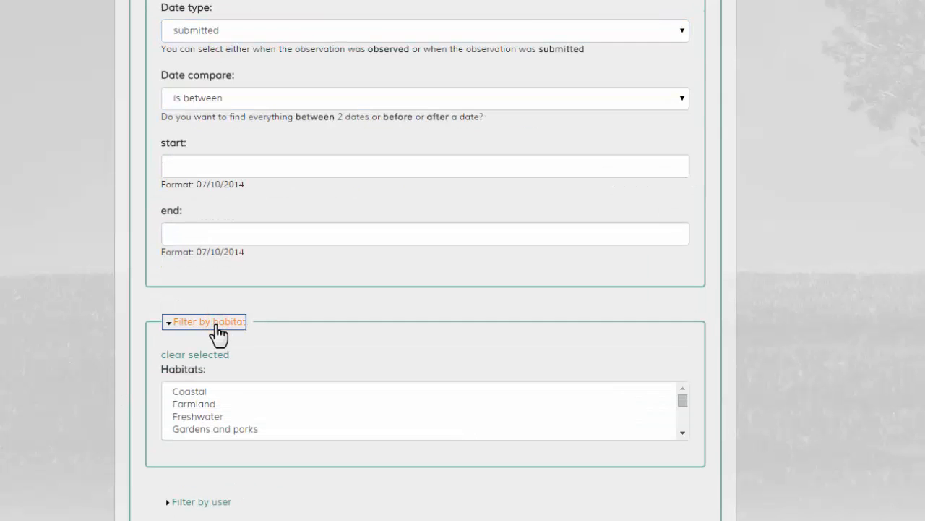
click(215, 403)
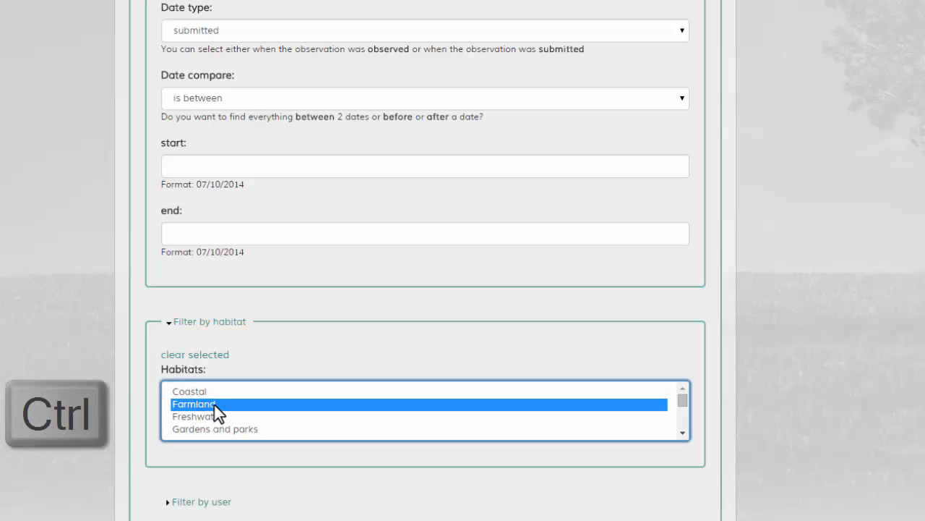
ctrl+click(217, 417)
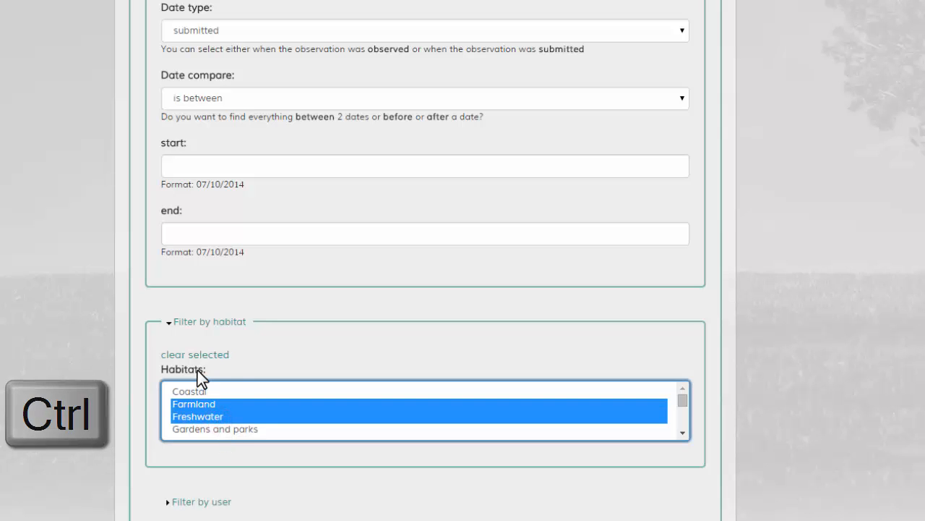
click(210, 355)
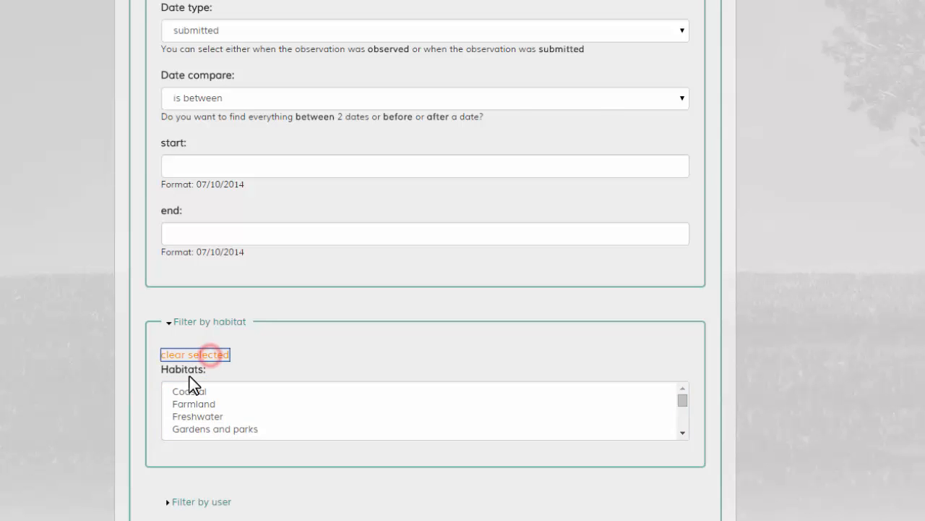
- Open the user and tag filters, try a descriptive tag starting with "bio", and leave the tag filter empty
scroll(196, 373, down, 2)
click(205, 356)
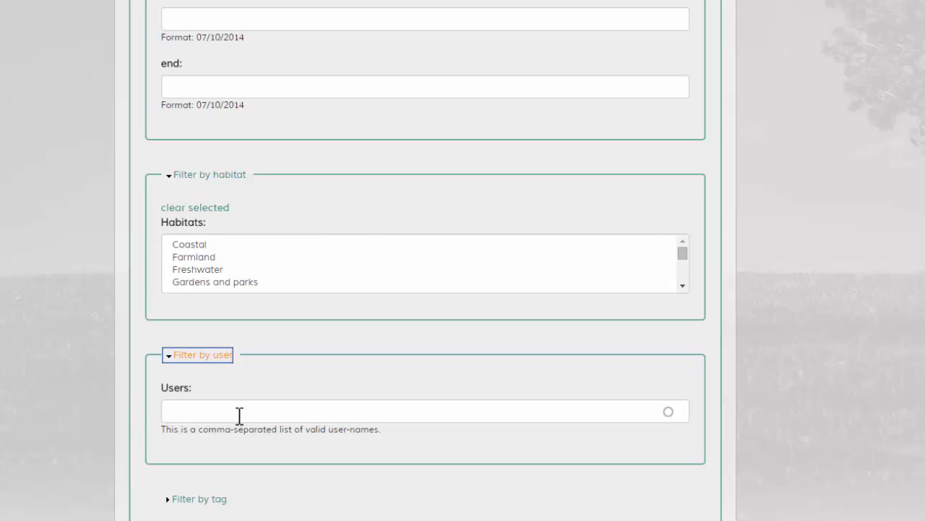
scroll(240, 420, down, 2)
click(209, 355)
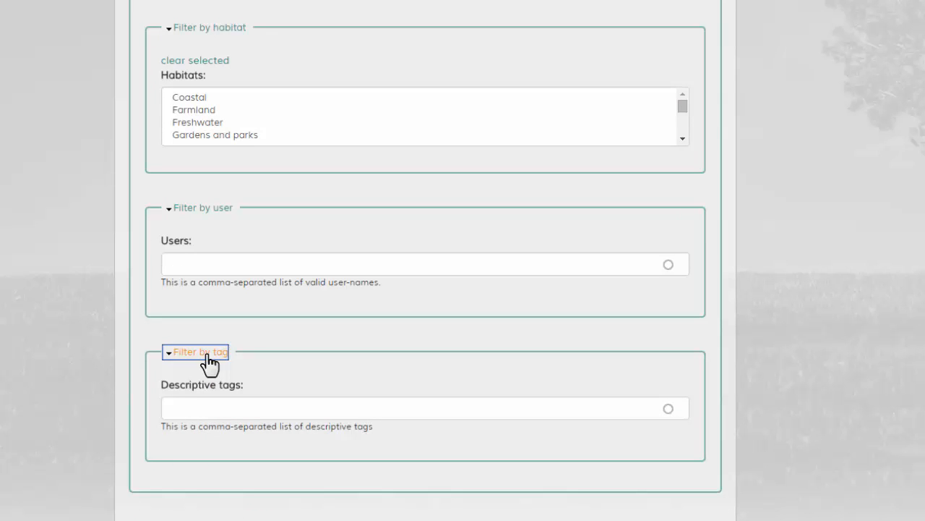
click(205, 409)
text(biobli)
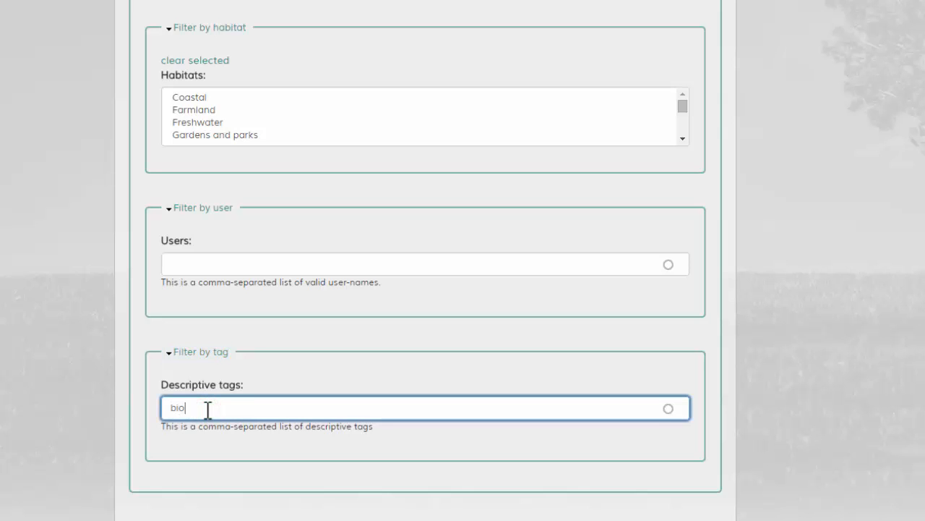
text(t)
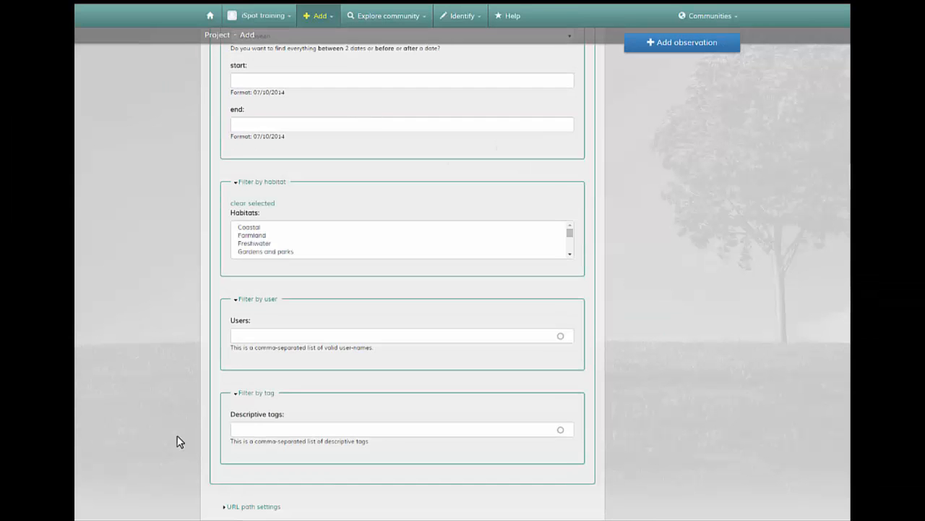
- Give the project the alternative URL path studland_wildlife and save the project
scroll(180, 442, up, 1)
scroll(180, 442, up, 2)
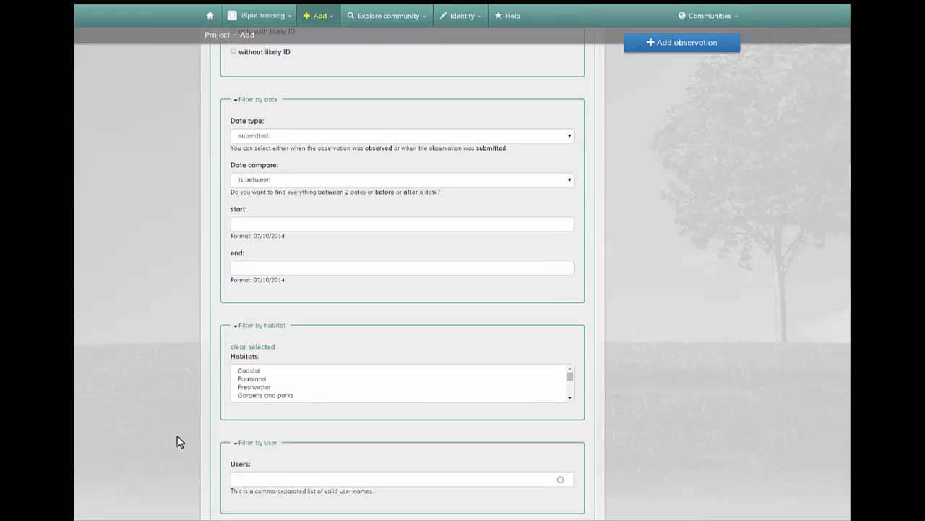
scroll(180, 442, down, 1)
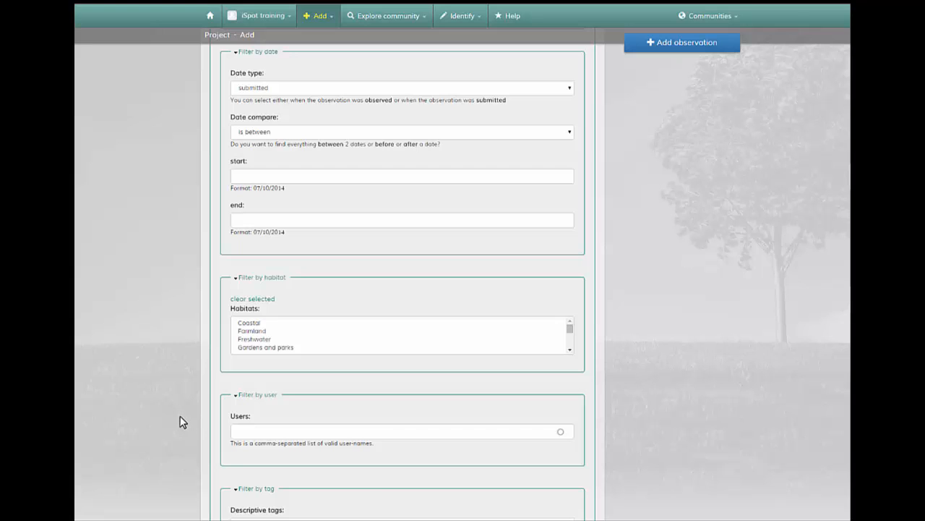
scroll(180, 422, down, 6)
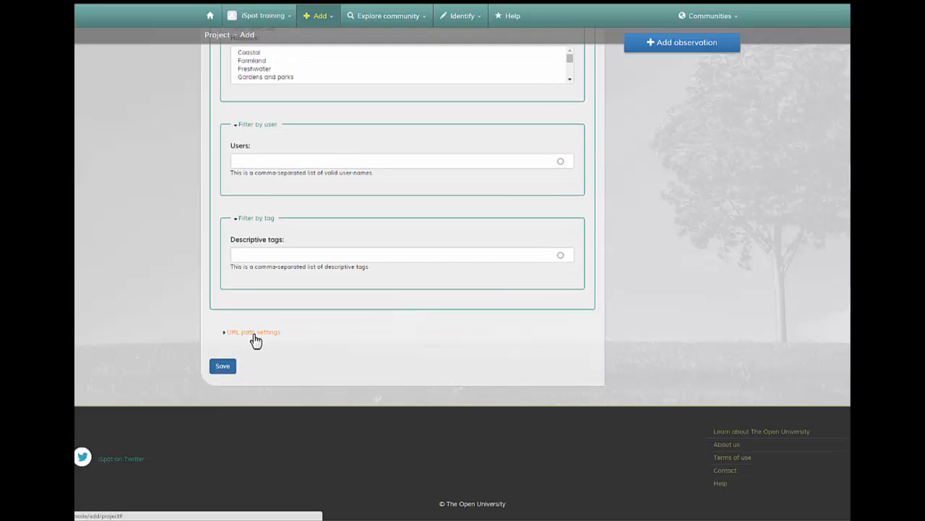
click(255, 334)
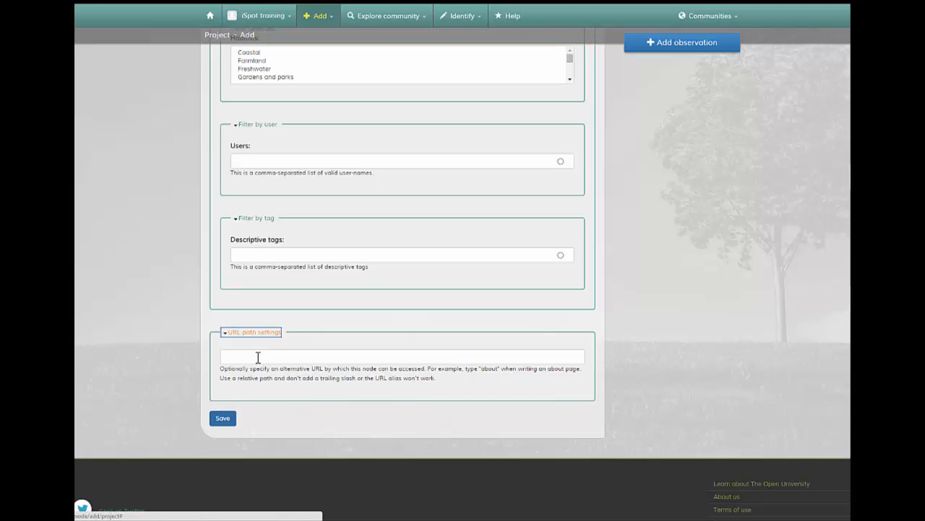
click(257, 357)
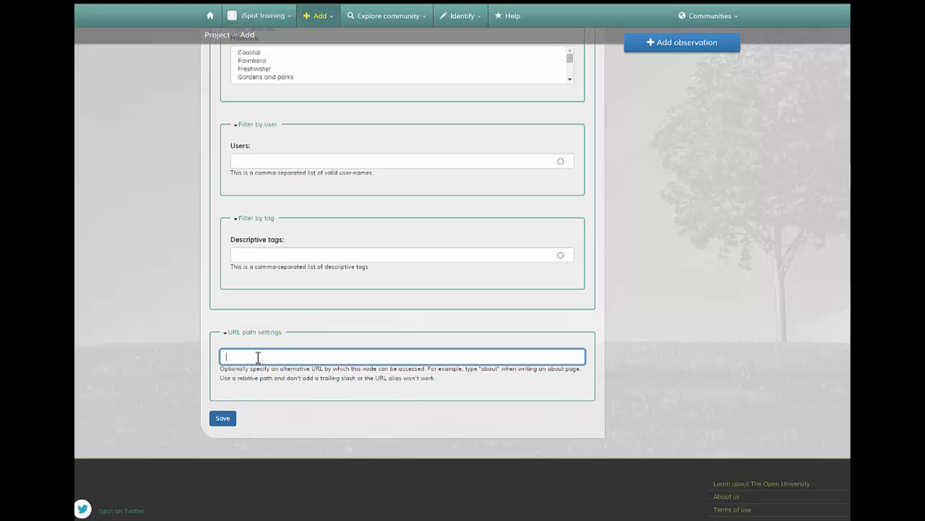
text(studland_wildlife)
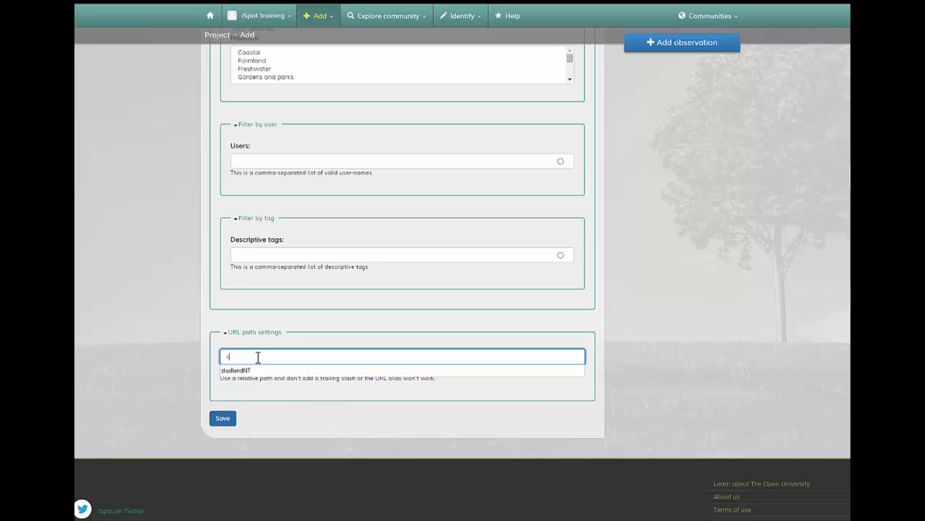
click(302, 367)
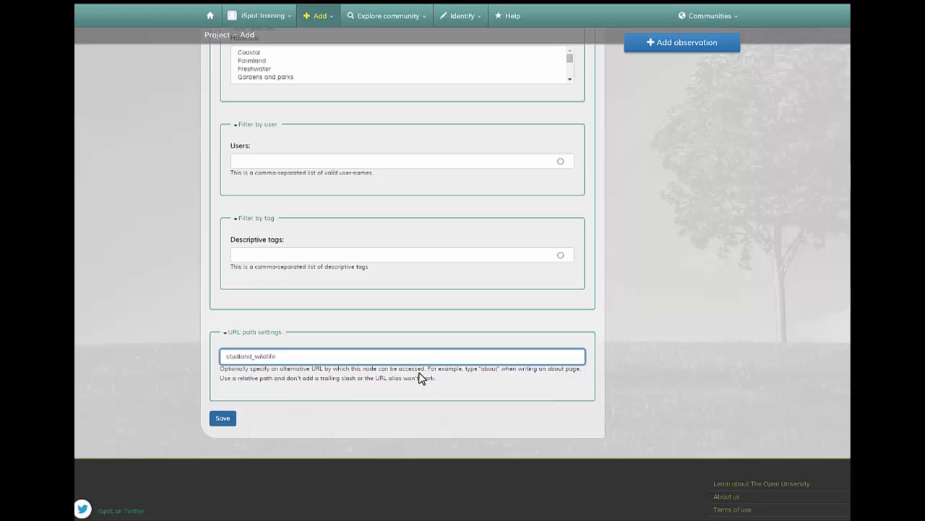
click(221, 422)
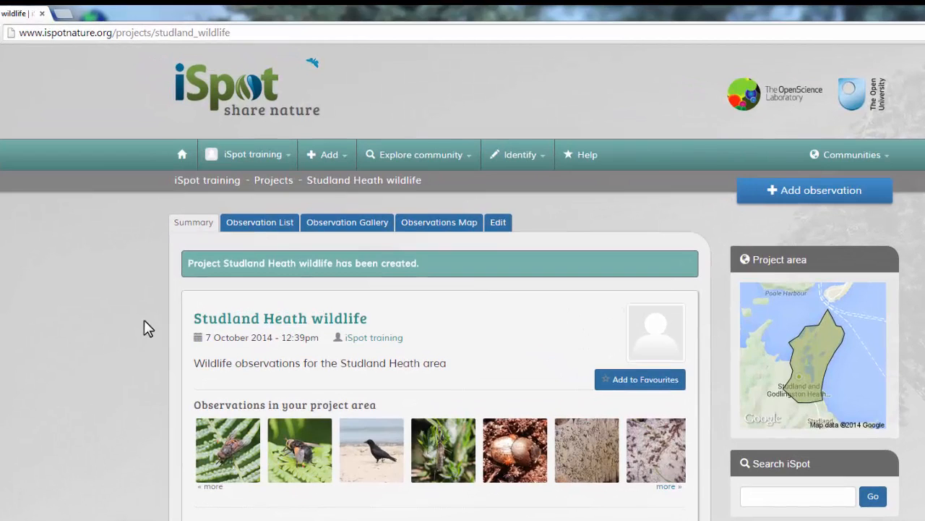
- Highlight the new project's web address and look over its summary page down to the comment form
click(212, 32)
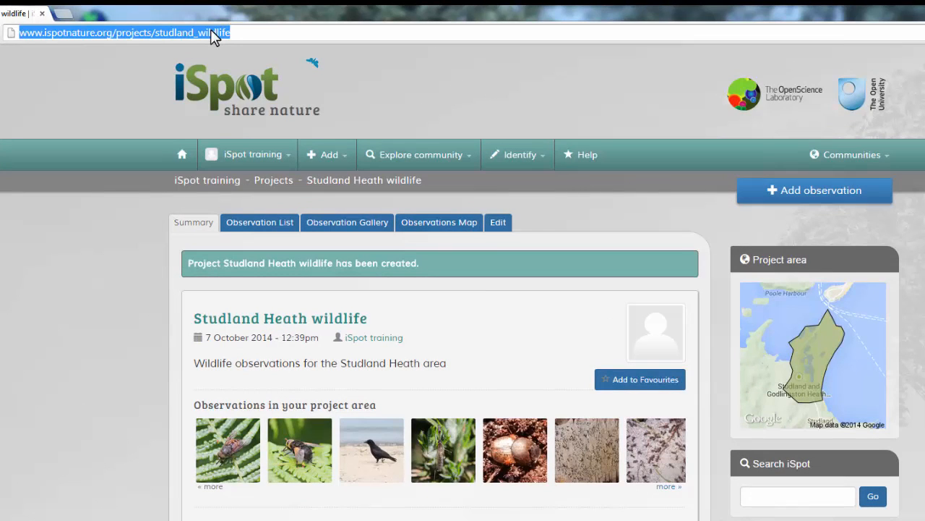
click(239, 32)
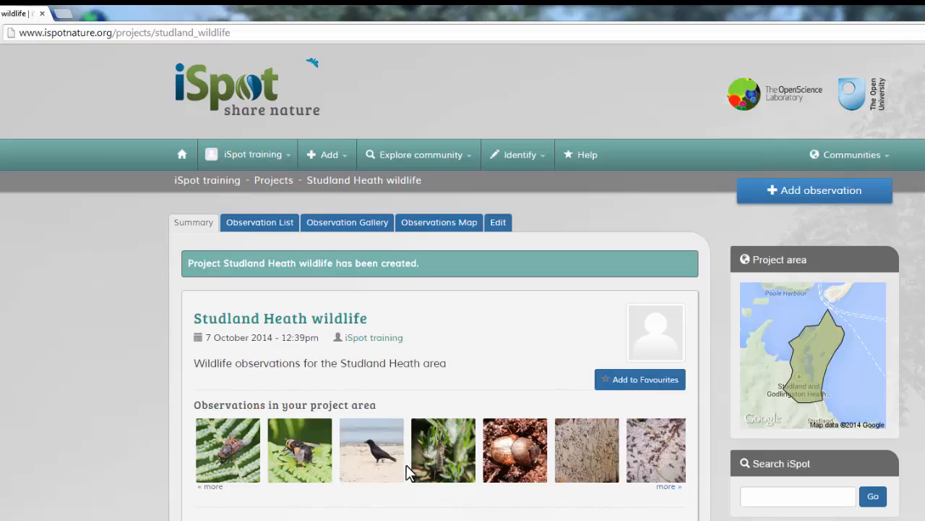
scroll(165, 488, down, 5)
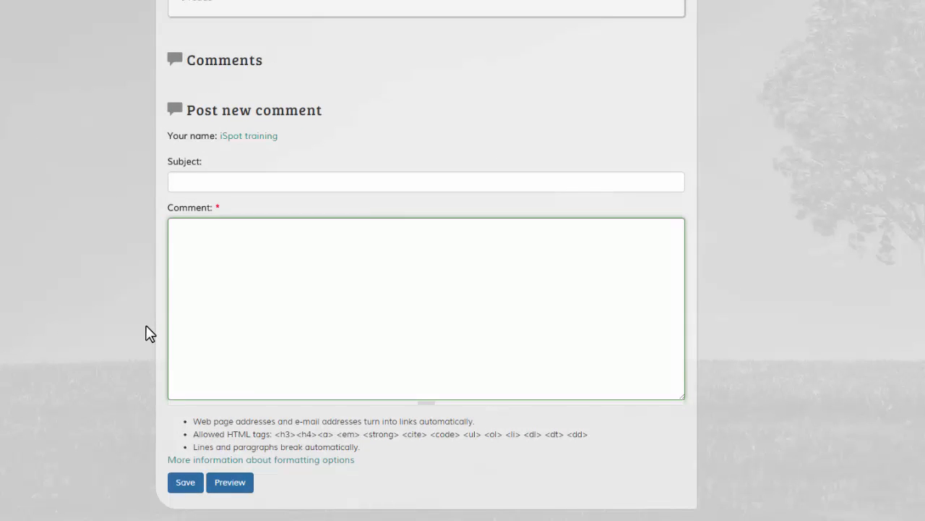
scroll(147, 332, up, 5)
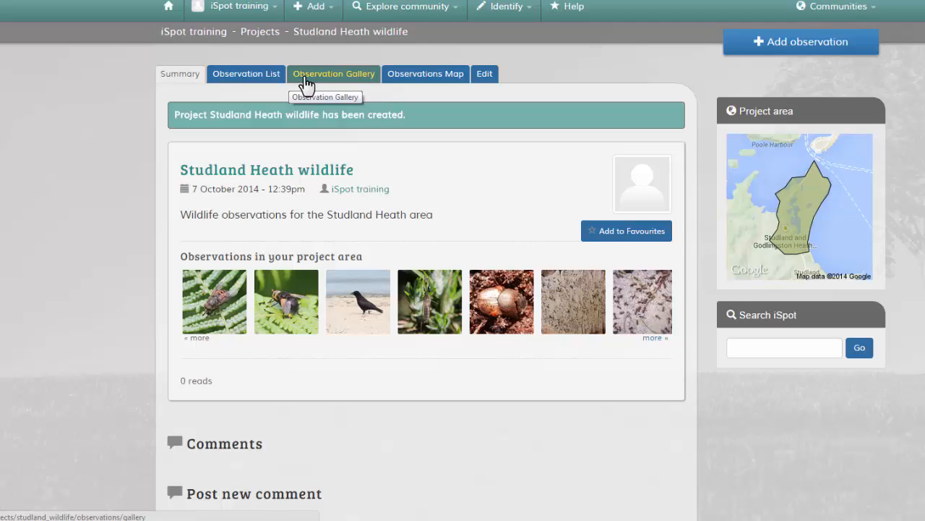
- View the project's observations as a list, as a gallery and on the map, looking closer at the mapped area
click(246, 76)
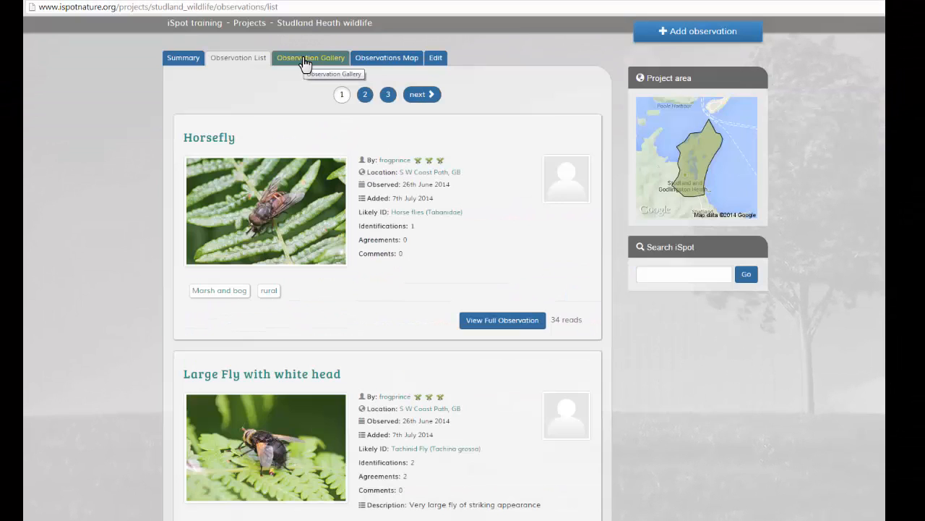
click(305, 62)
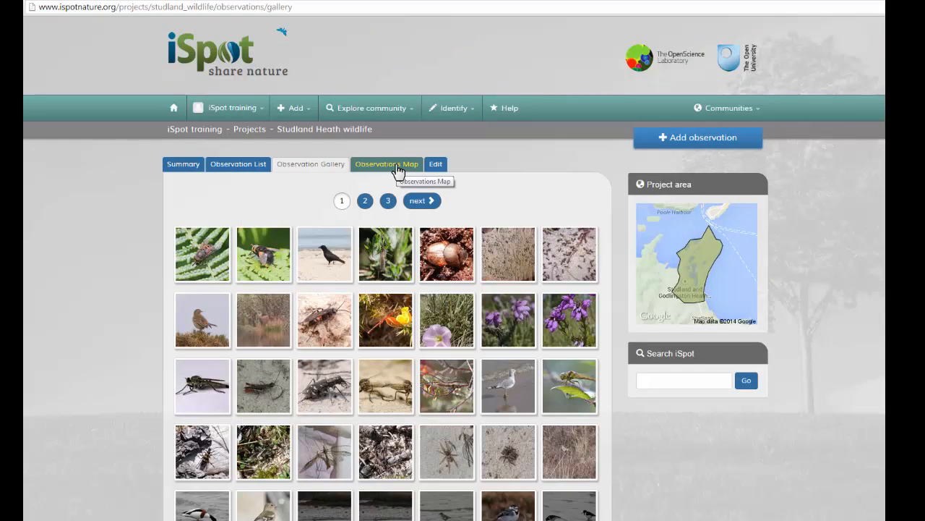
click(397, 166)
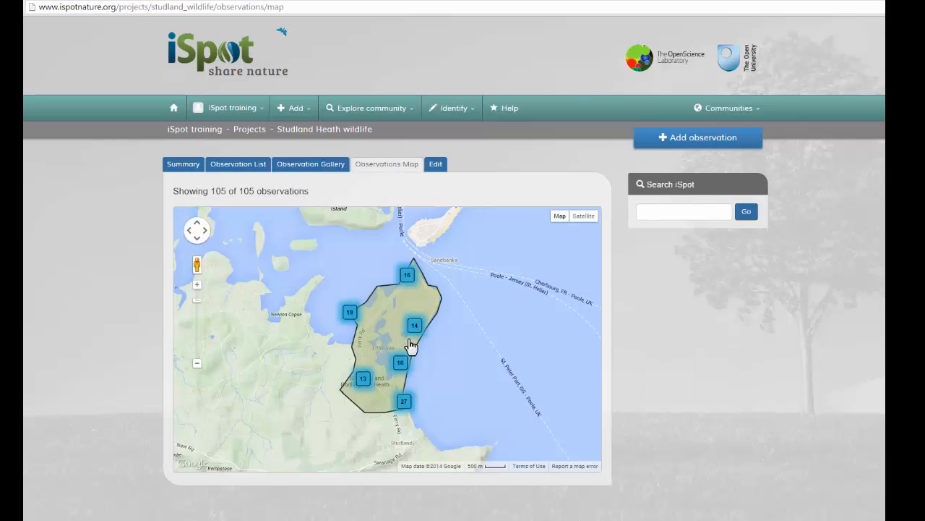
scroll(409, 338, up, 1)
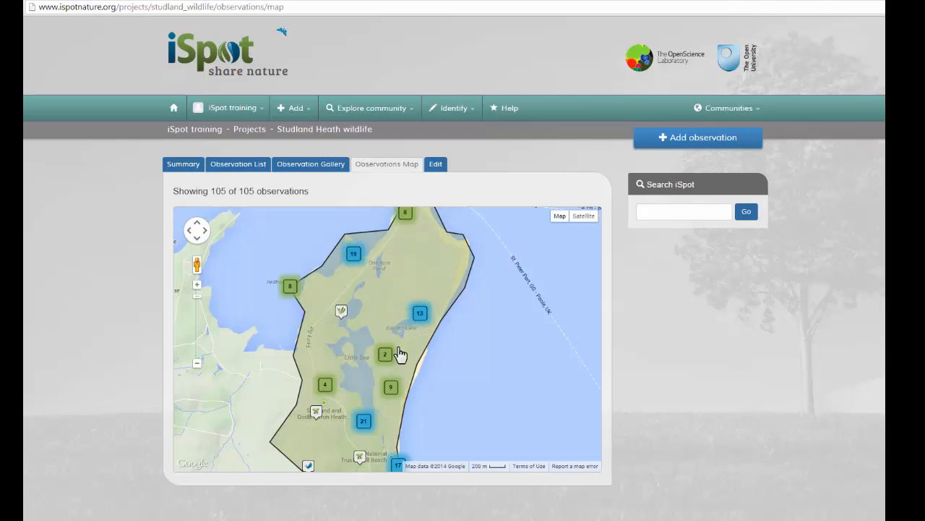
scroll(398, 357, up, 1)
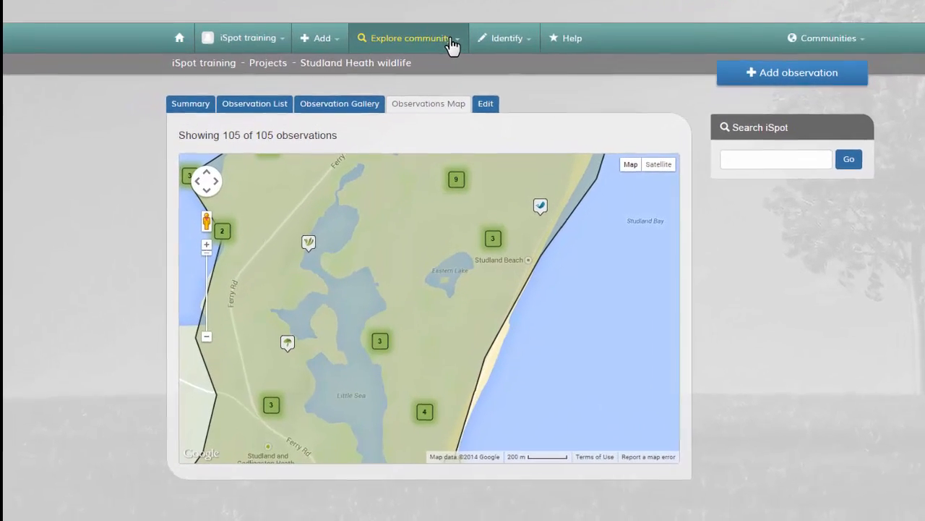
- Open the community's list of projects and find the Projects entry among the account's own pages
click(457, 42)
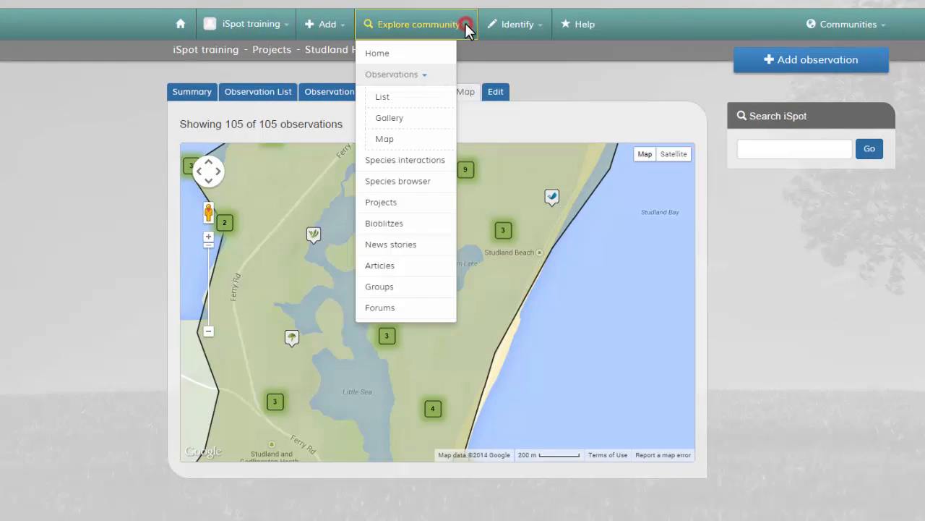
click(397, 201)
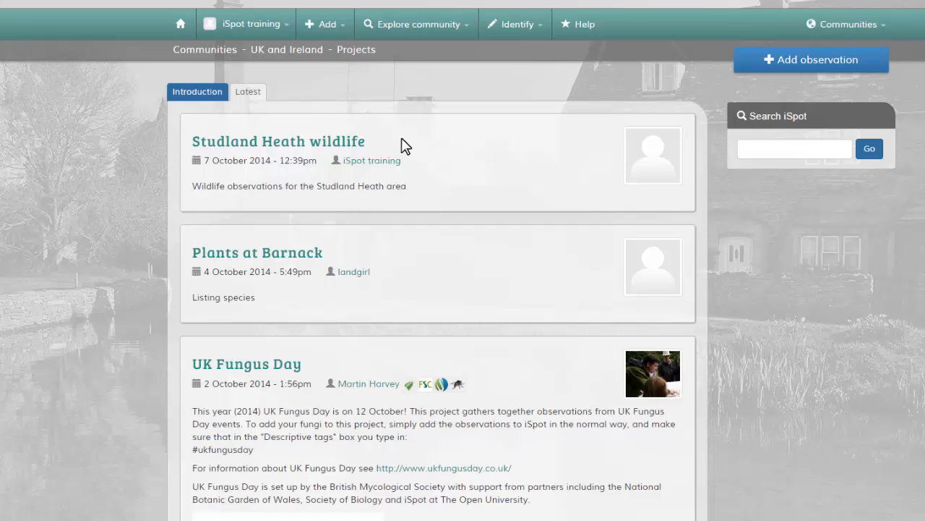
click(281, 26)
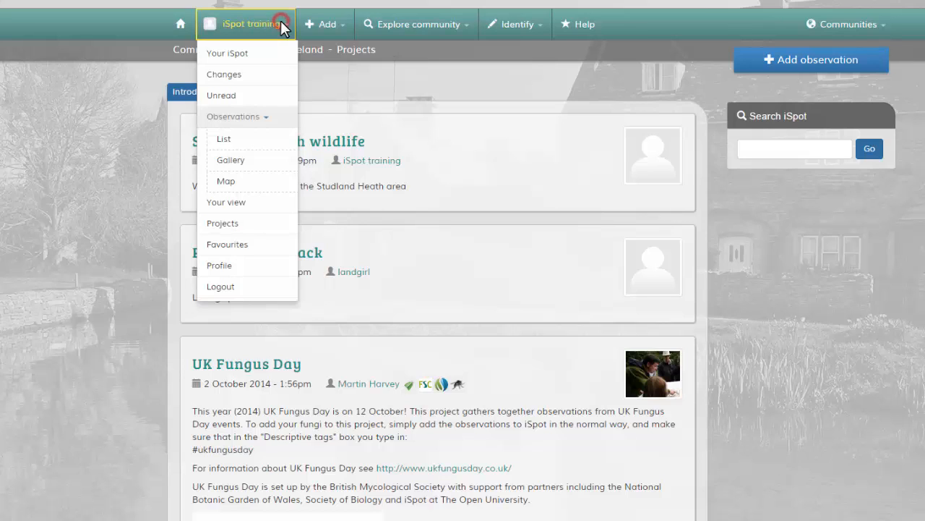
click(225, 224)
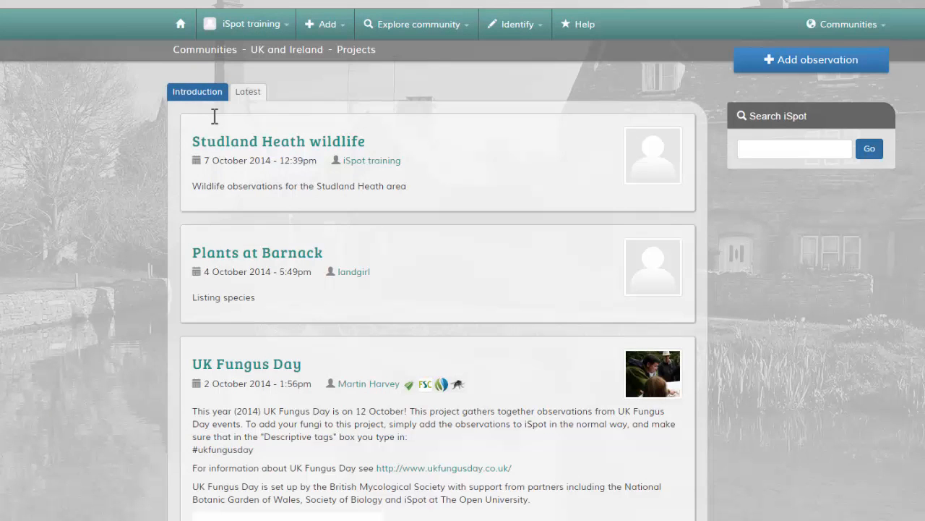
- Browse the latest UK and Ireland projects and examine their titles, descriptions and pictures
scroll(214, 116, down, 1)
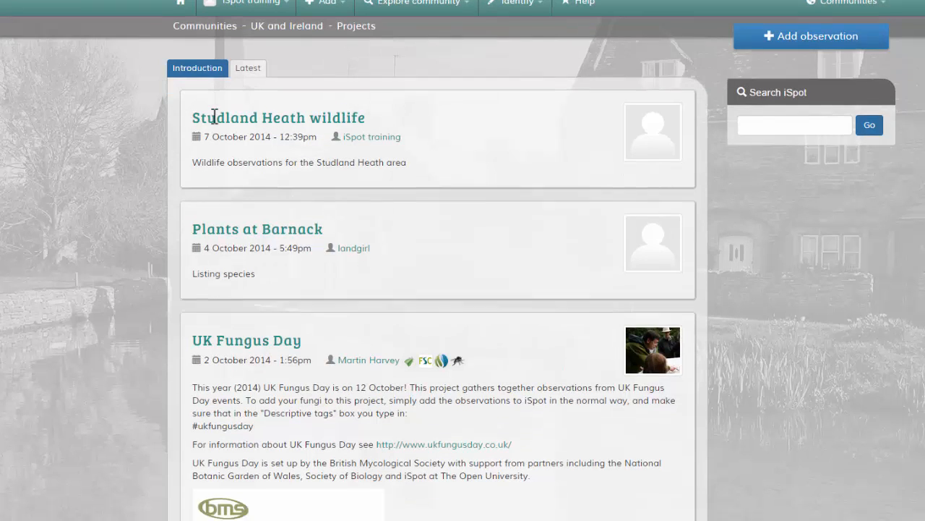
scroll(214, 116, up, 1)
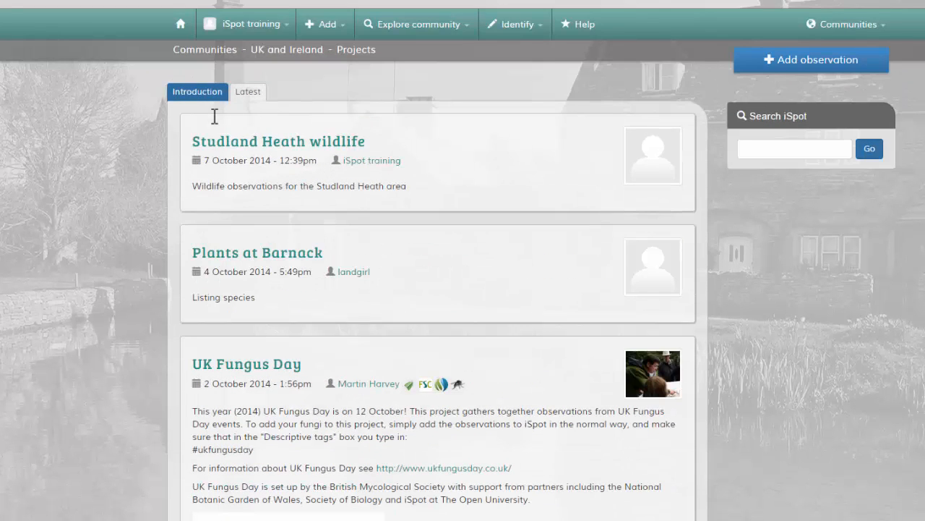
scroll(214, 117, down, 5)
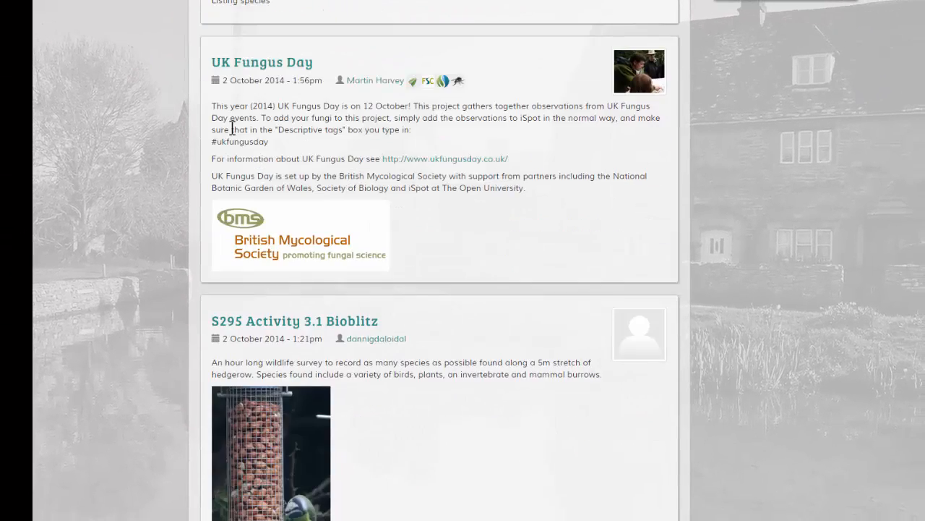
scroll(232, 129, down, 1)
scroll(232, 129, down, 2)
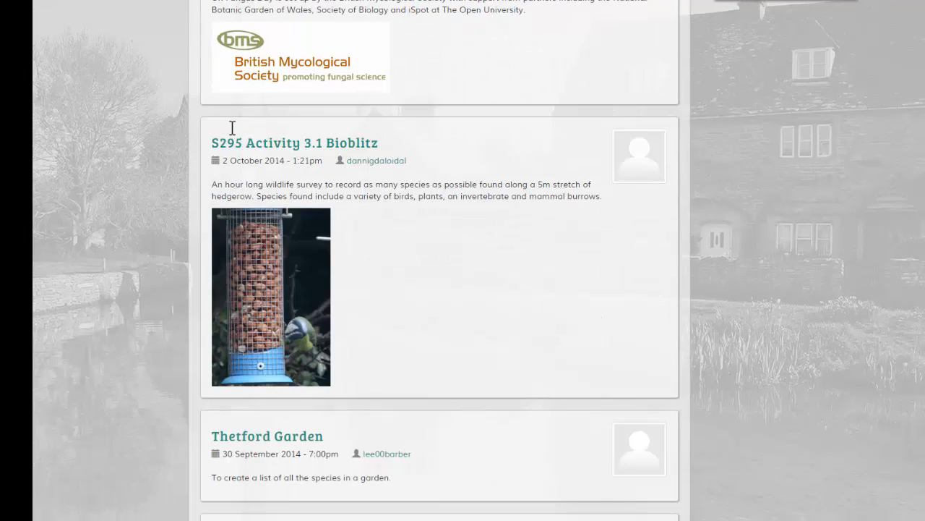
scroll(232, 128, down, 2)
scroll(439, 261, down, 2)
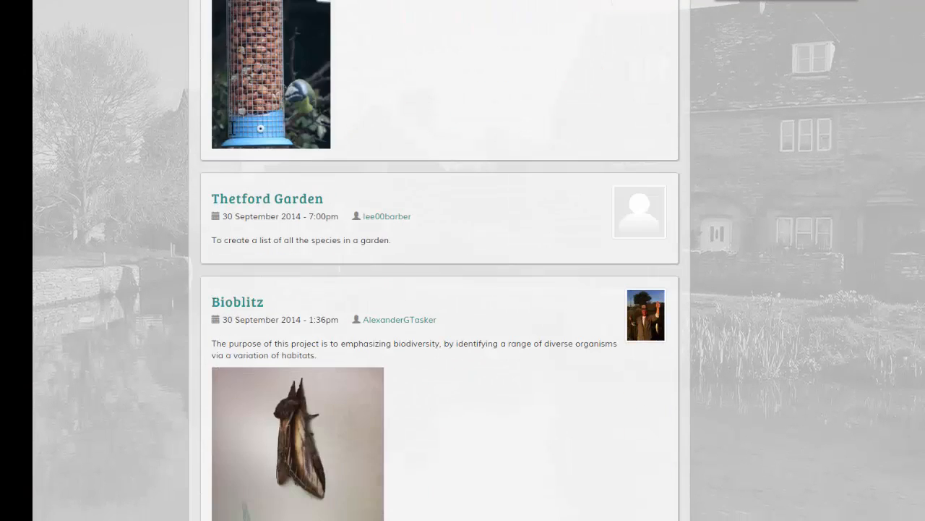
scroll(232, 129, down, 4)
scroll(232, 128, down, 5)
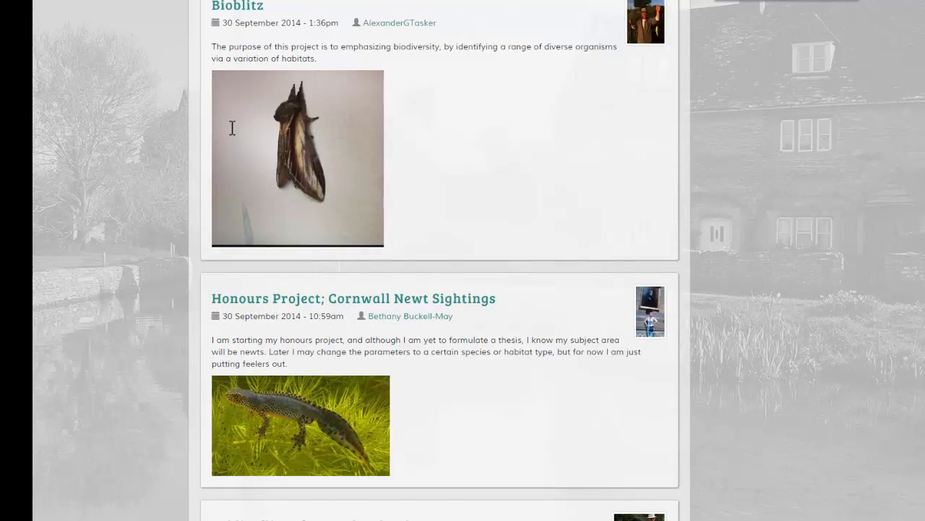
scroll(232, 128, down, 5)
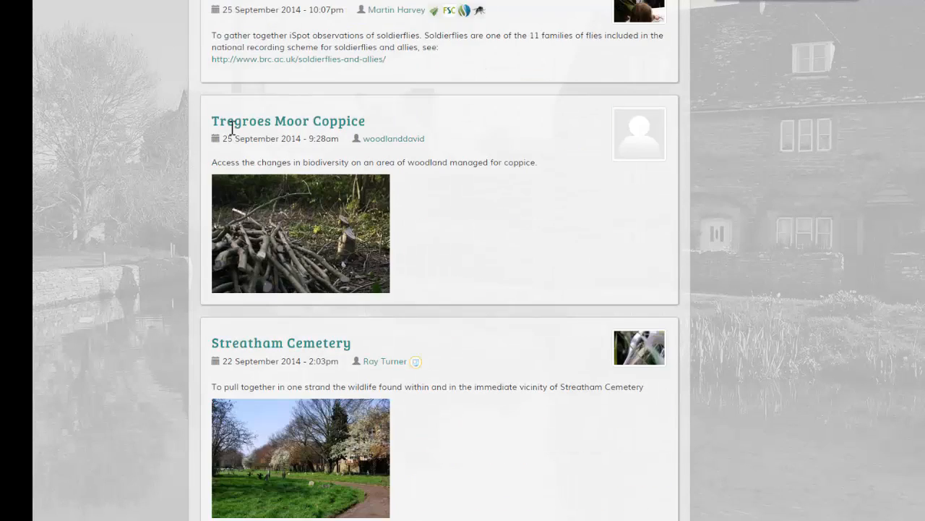
scroll(232, 129, down, 3)
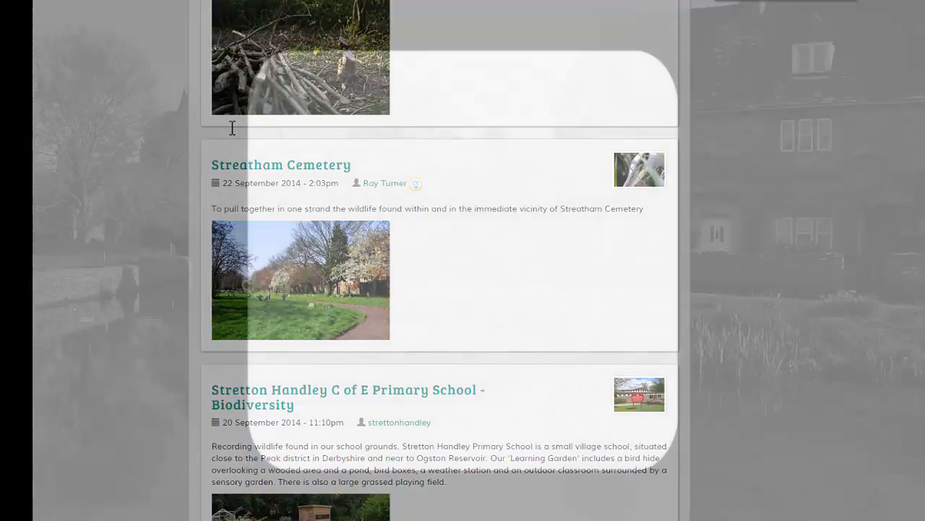